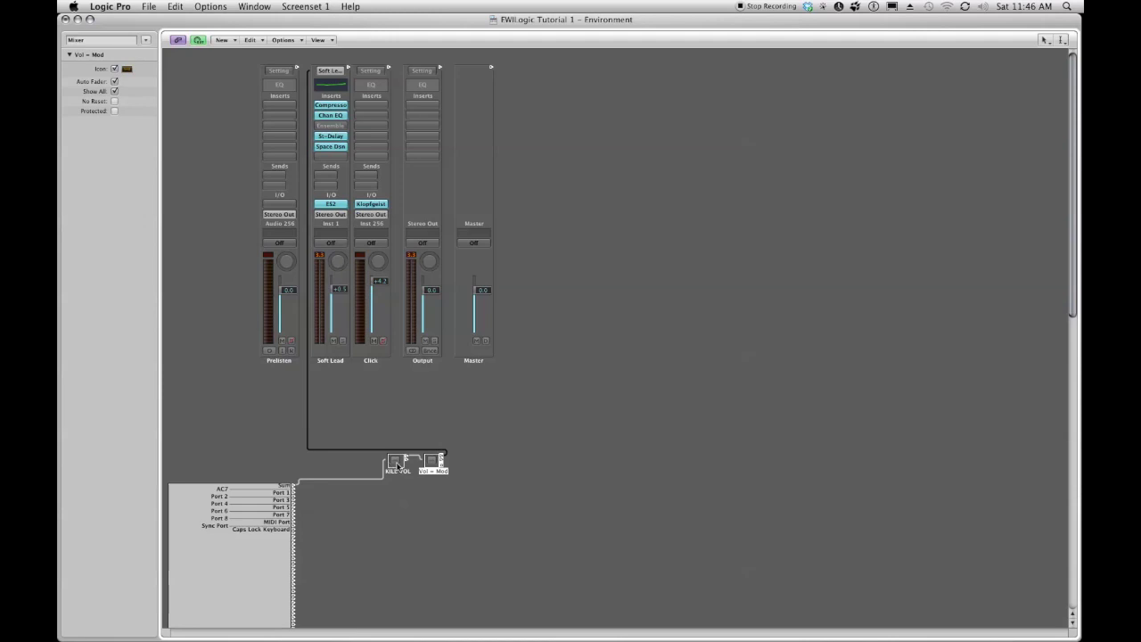
- Switch the KILL VOL object on, then select Vol = Mod to show its settings in the Inspector
left_click(397, 461)
left_click(375, 414)
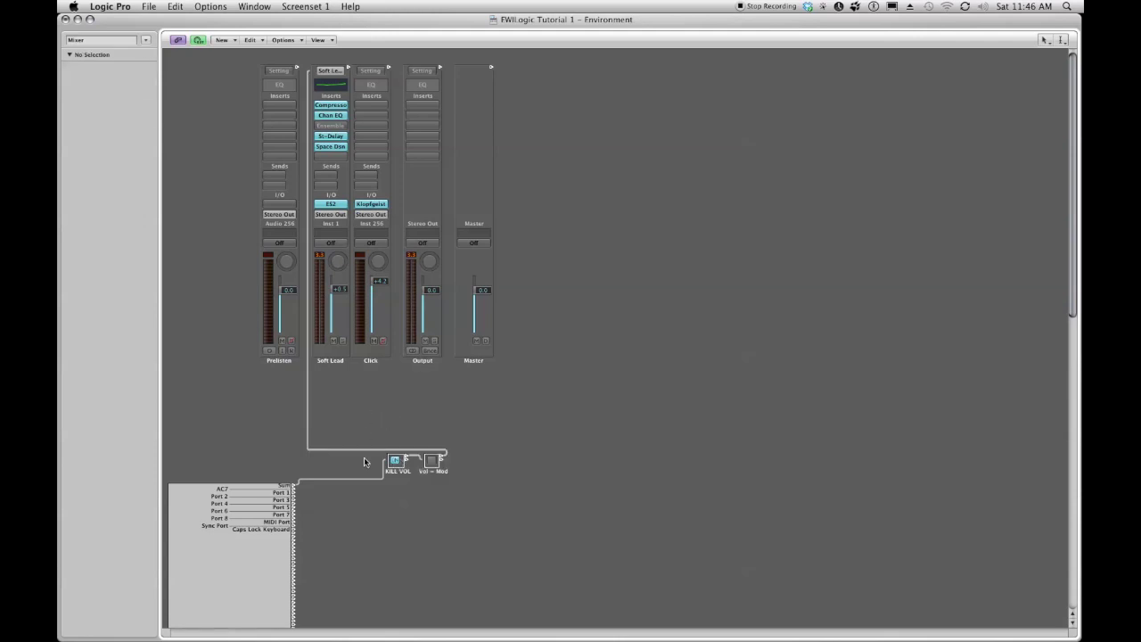
left_click(429, 470)
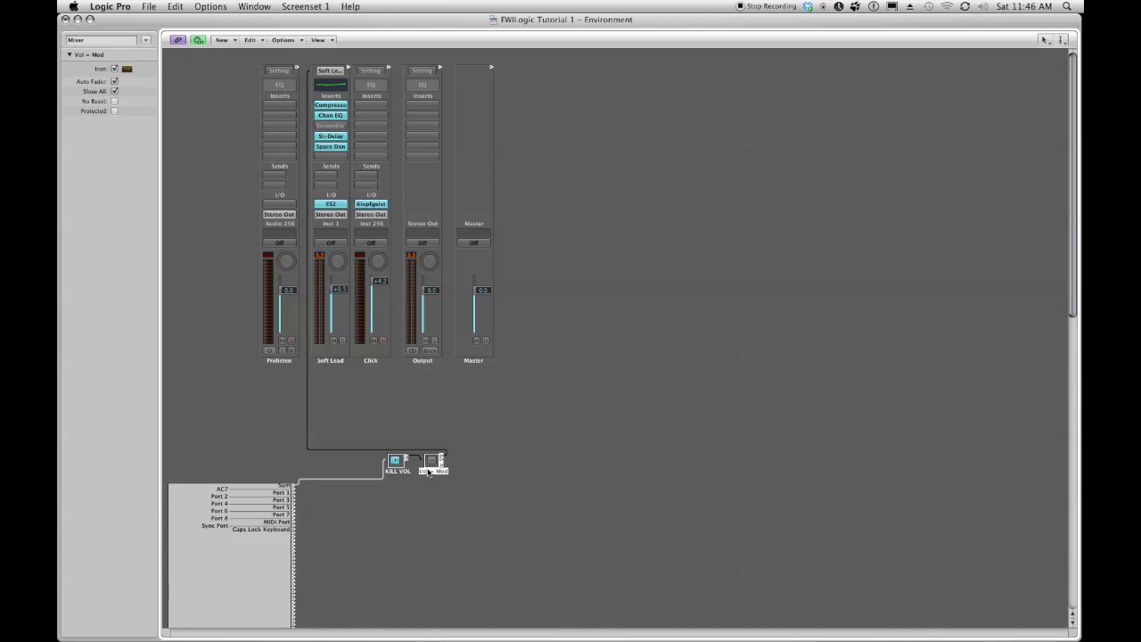
- Duplicate Vol = Mod to the right and delete the cable feeding the copy
left_click_drag(428, 469, 513, 471)
left_click(484, 428)
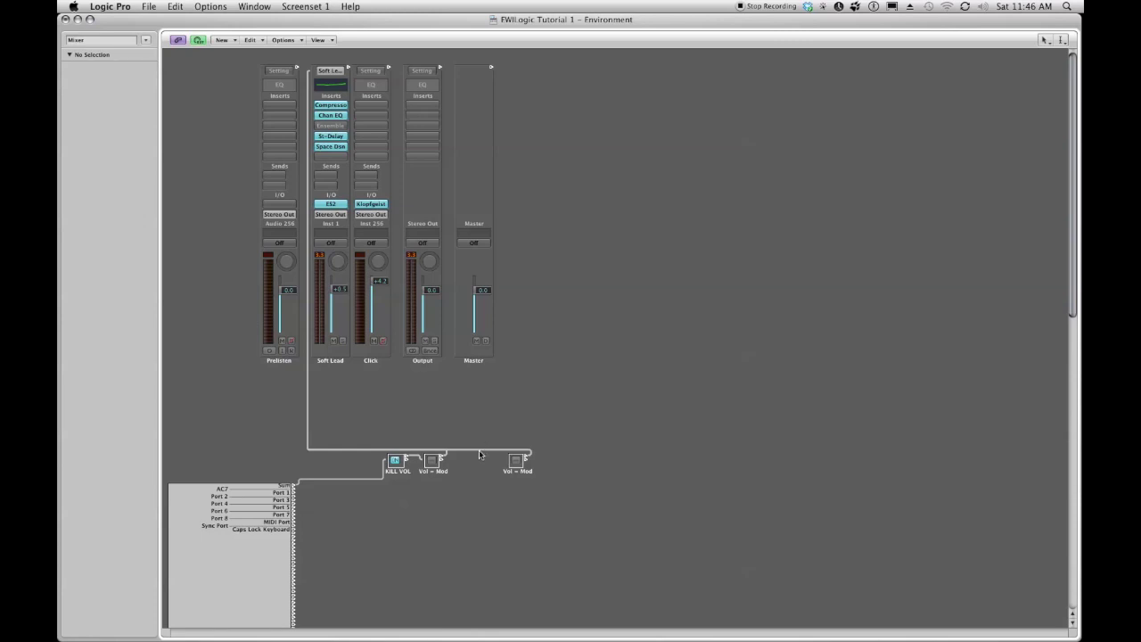
left_click(479, 454)
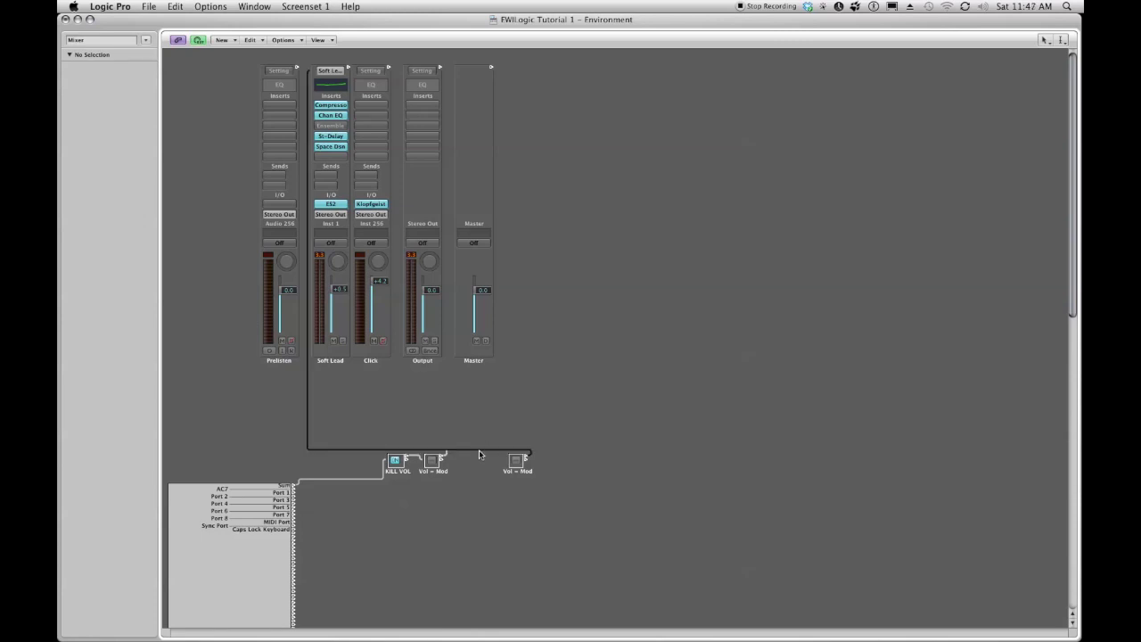
key("BackSpace")
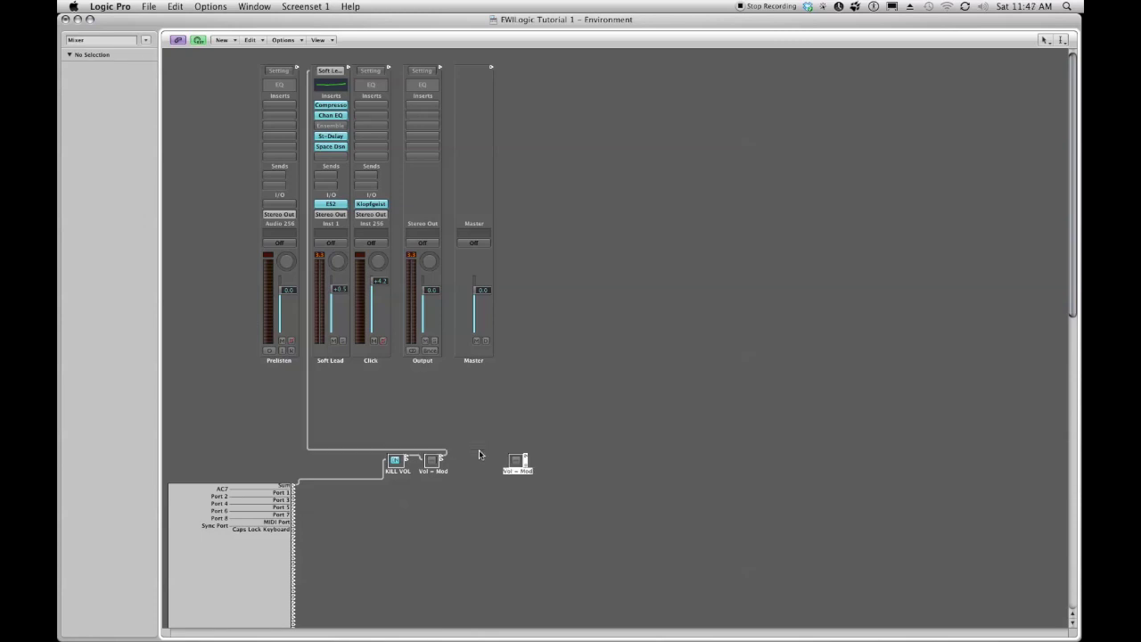
- Enlarge the copied Vol = Mod macro and unpack it into its component objects
left_click_drag(533, 475, 584, 500)
double_click(534, 477)
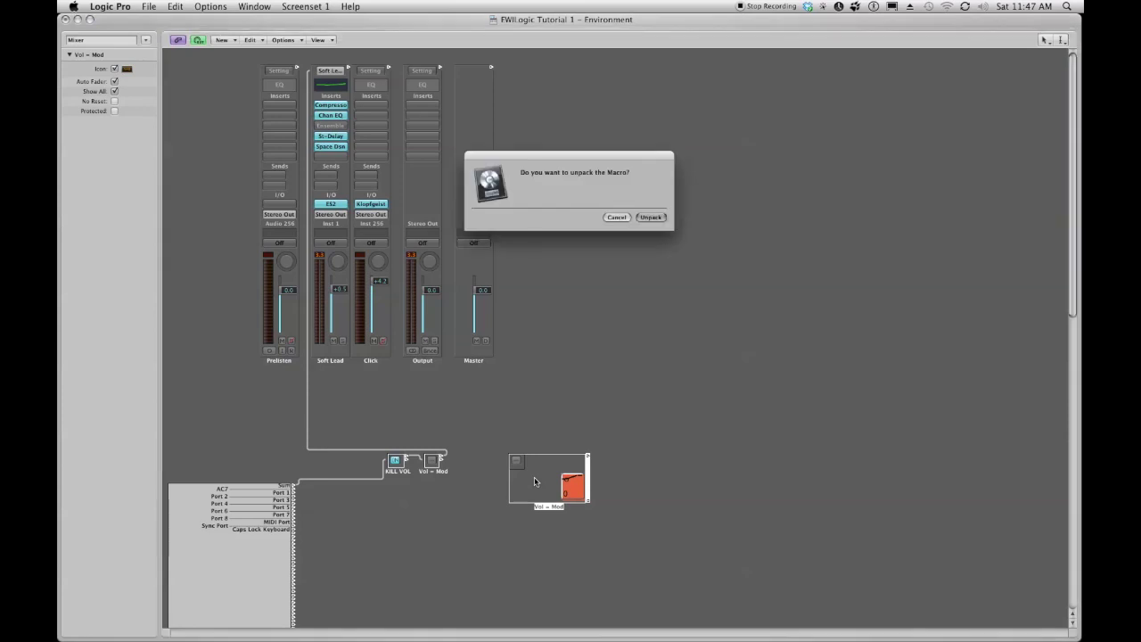
left_click(647, 217)
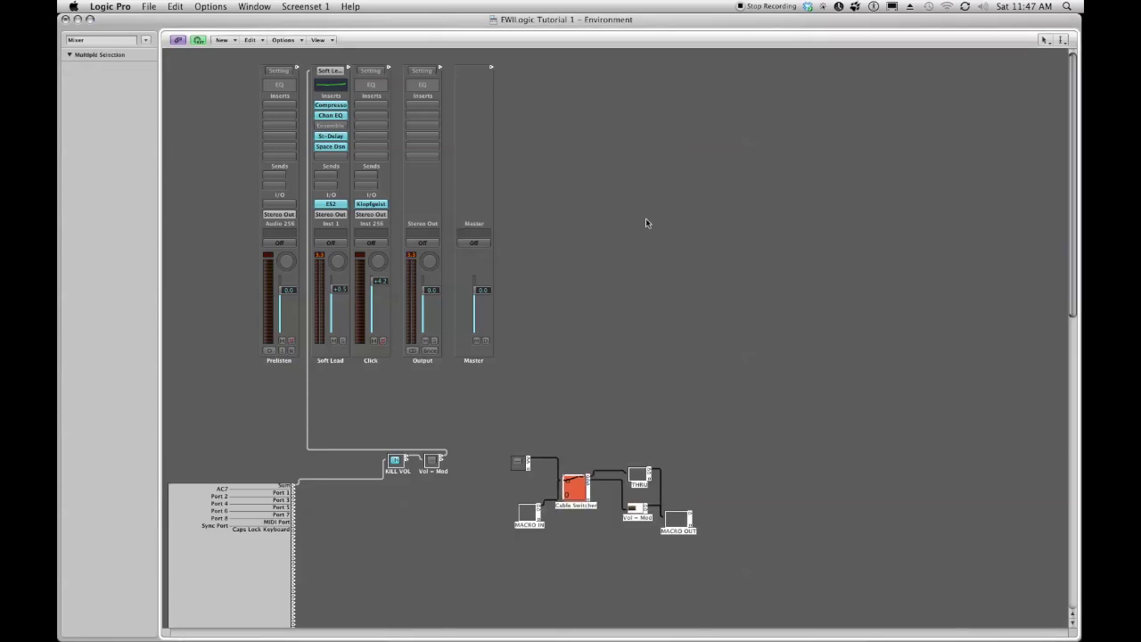
left_click(632, 452)
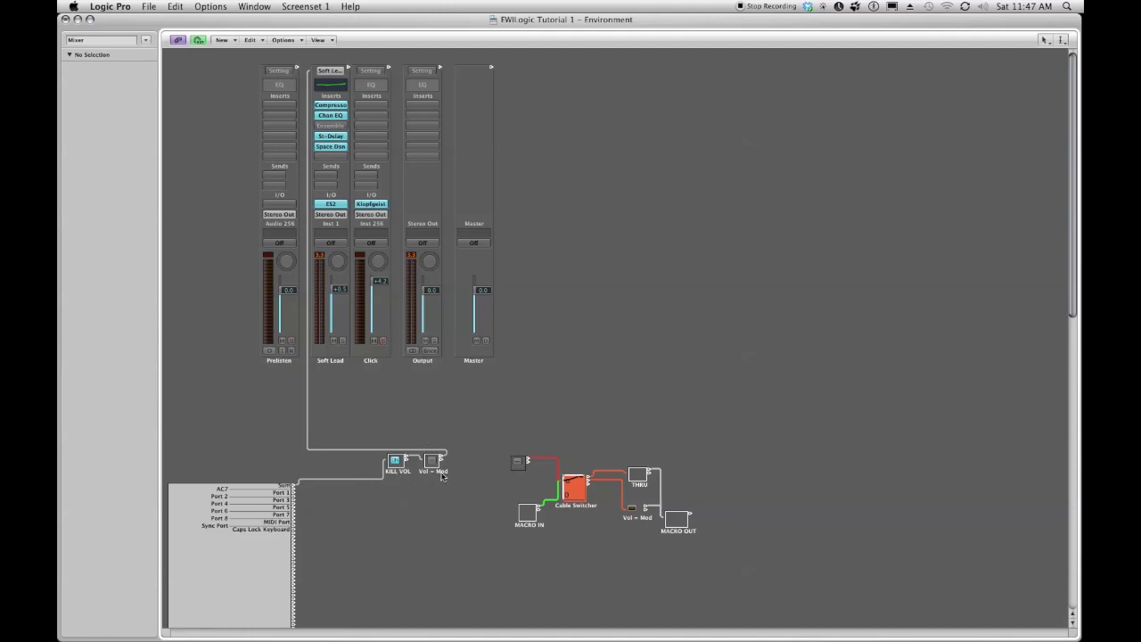
- Set the inner transformer to Filter matching events with Data Byte 1 All and Status Pitchbend
double_click(633, 511)
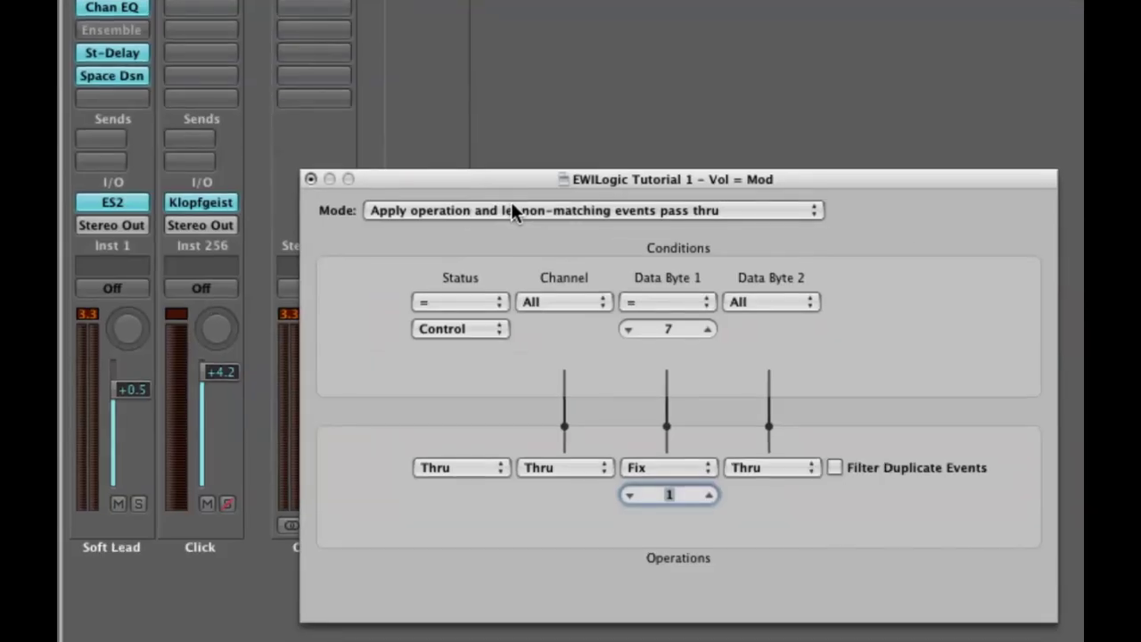
left_click(512, 208)
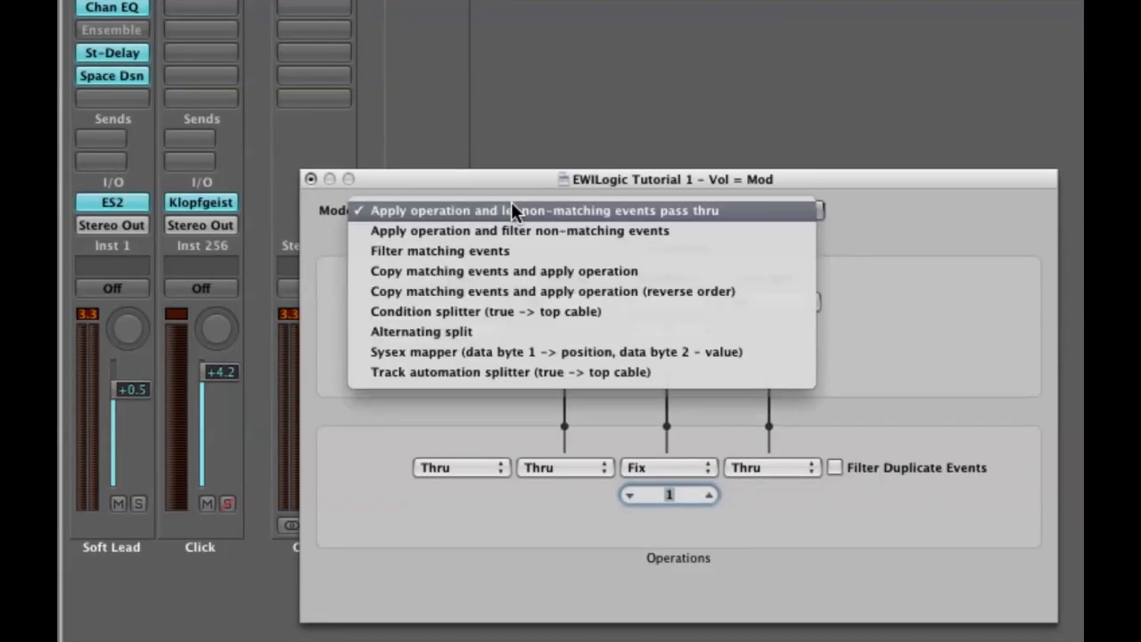
left_click(505, 249)
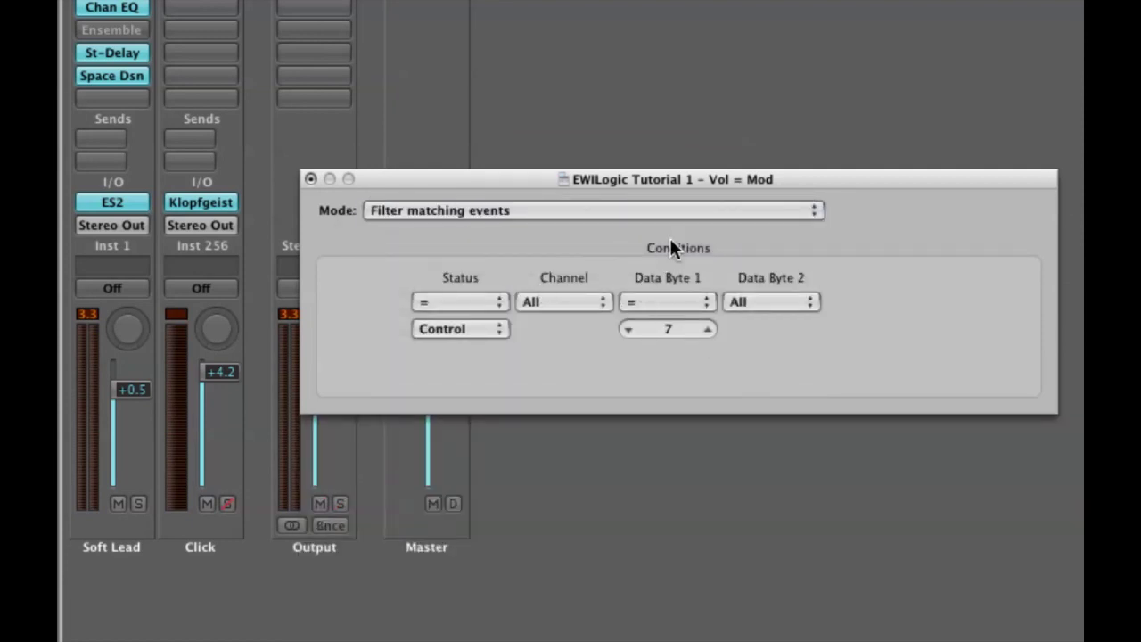
left_click(674, 304)
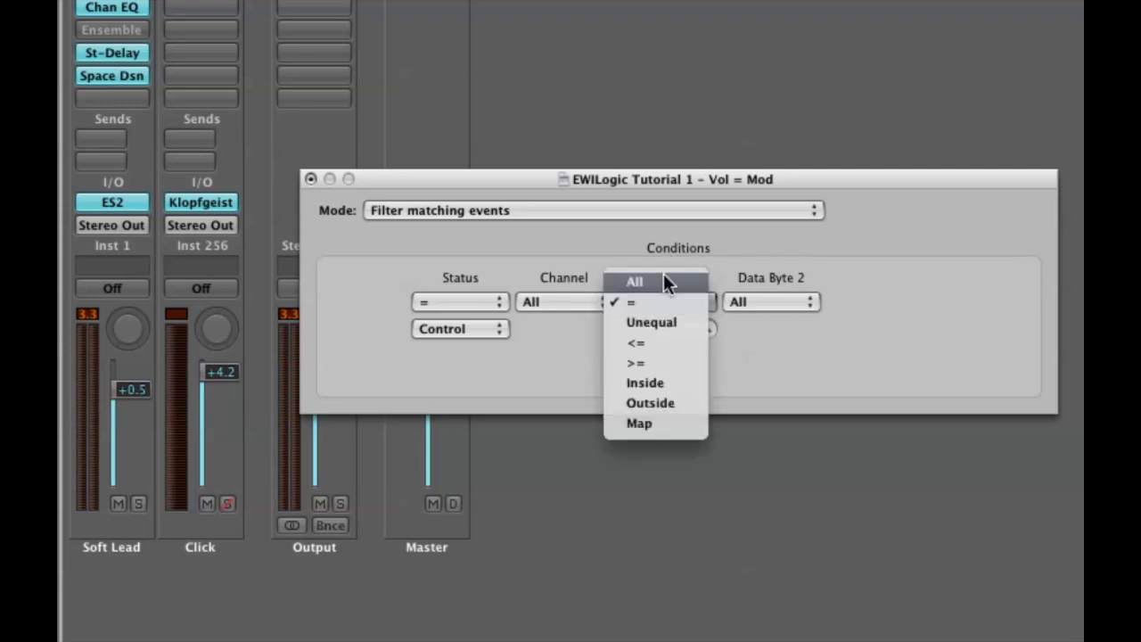
left_click(663, 273)
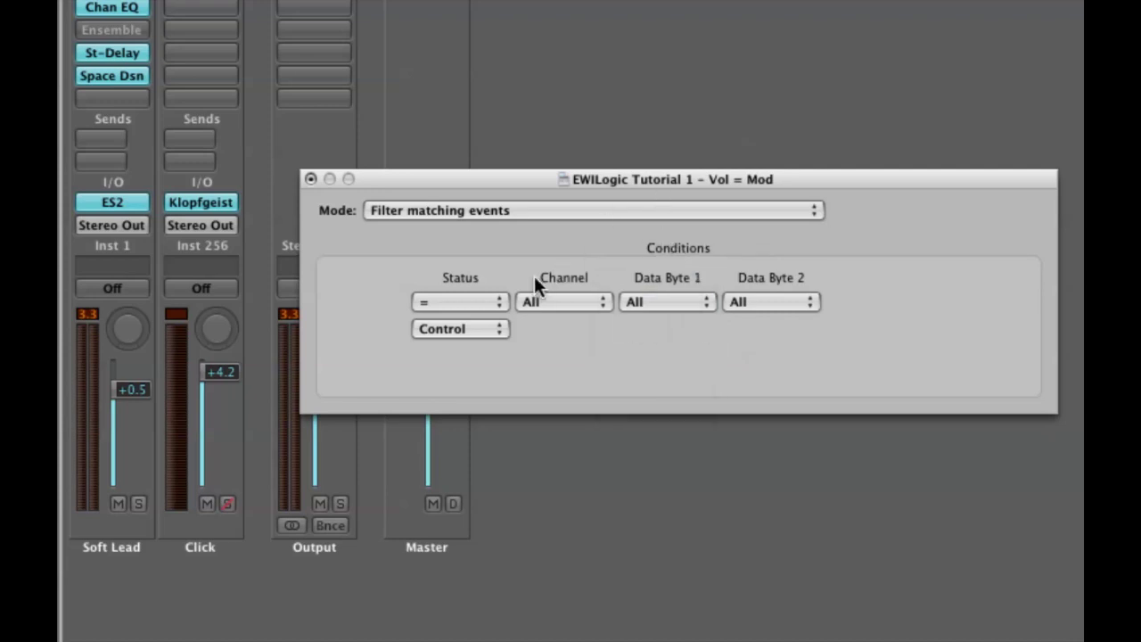
left_click(447, 328)
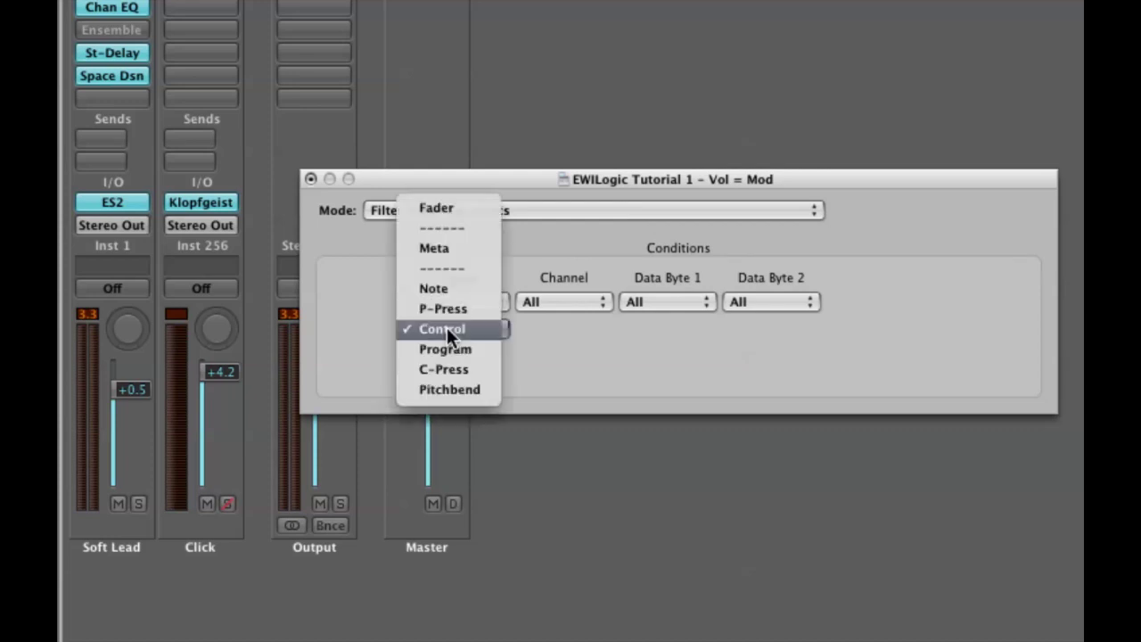
left_click(454, 390)
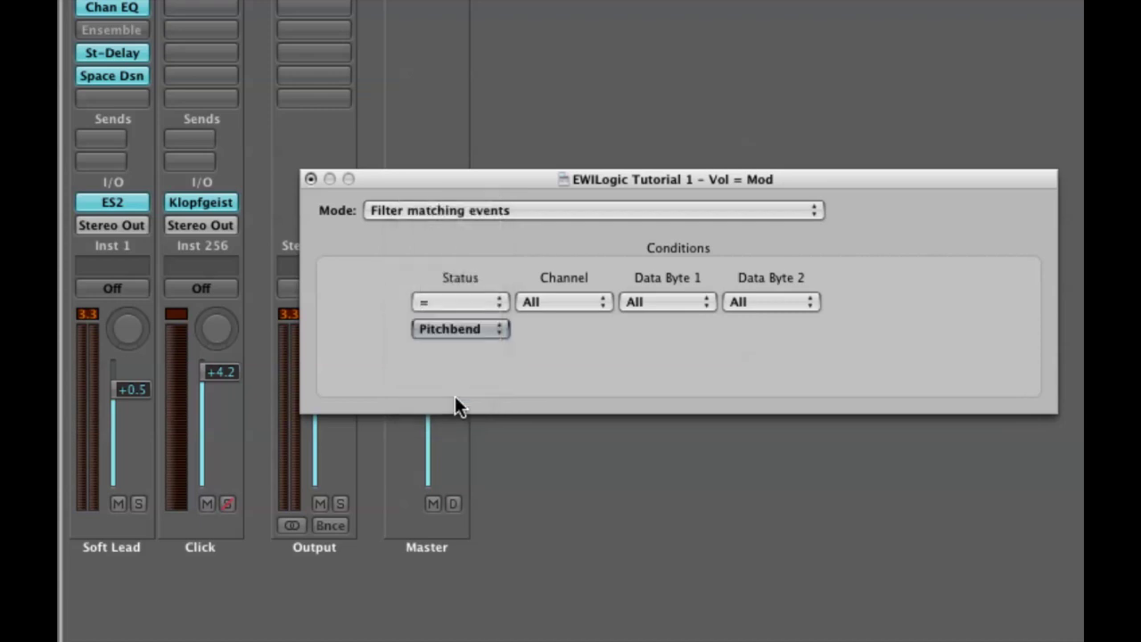
left_click(310, 179)
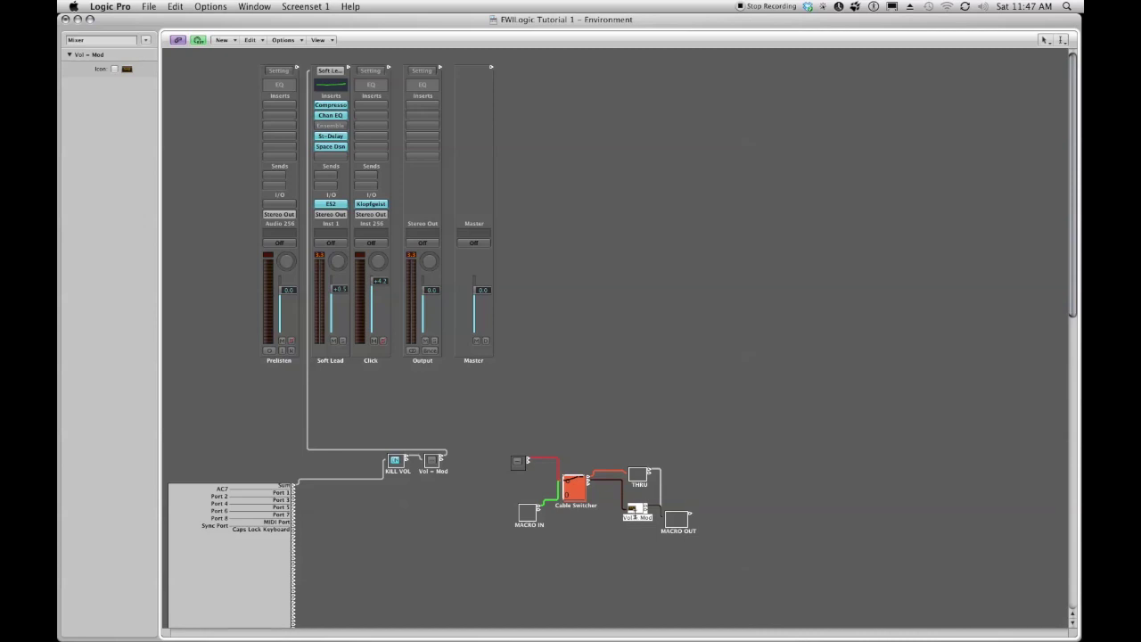
- Rename the inner Vol = Mod transformer to Kill PB
double_click(636, 515)
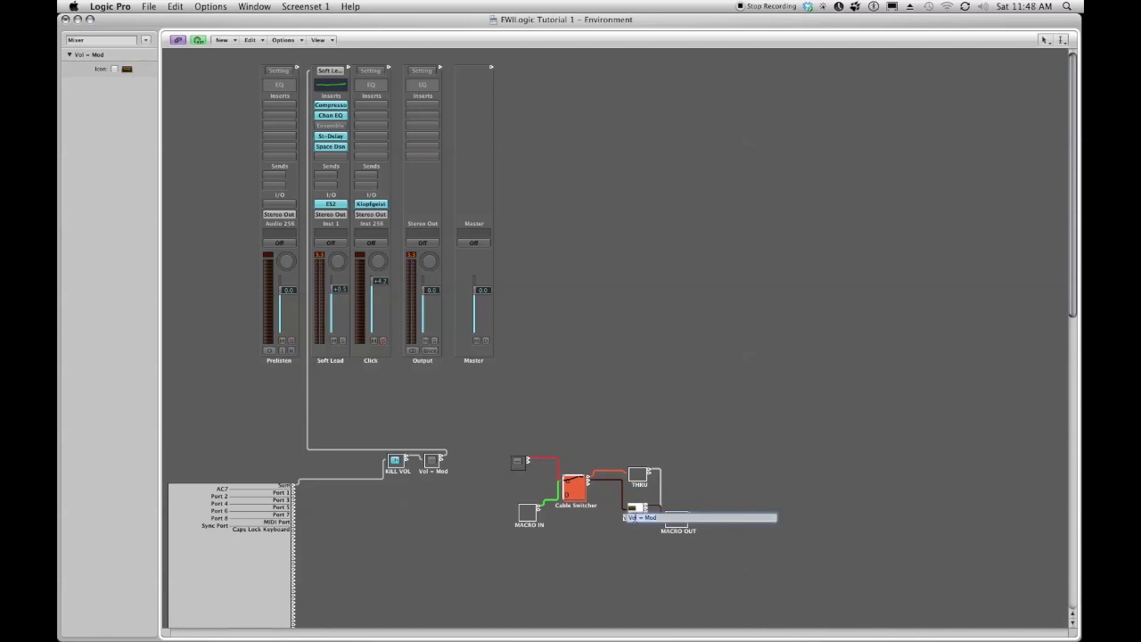
type("Xi")
type("ll")
left_click(632, 575)
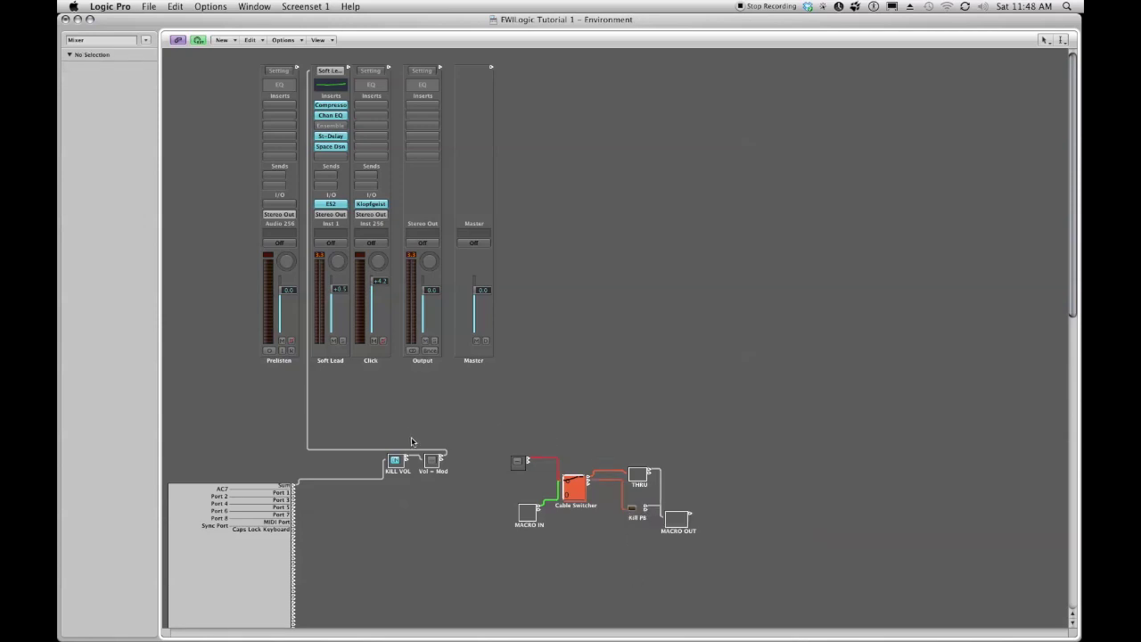
- Cable Vol = Mod into MACRO IN and MACRO OUT into Soft Lead, then set Cable Switcher to 1
left_click_drag(416, 452, 524, 514)
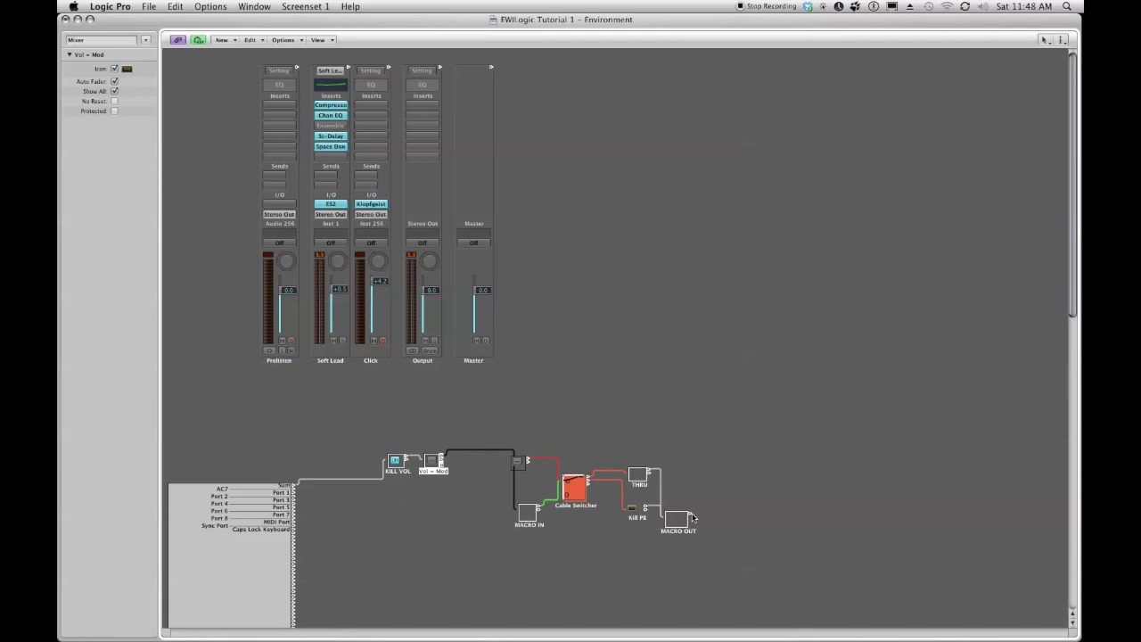
left_click_drag(693, 518, 335, 359)
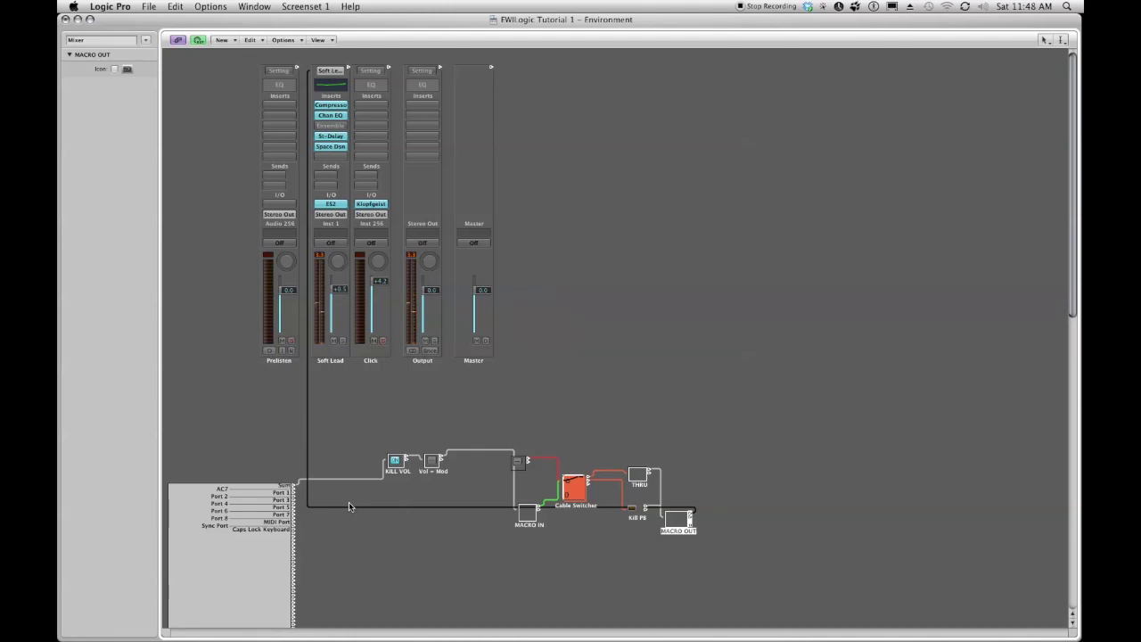
left_click(517, 461)
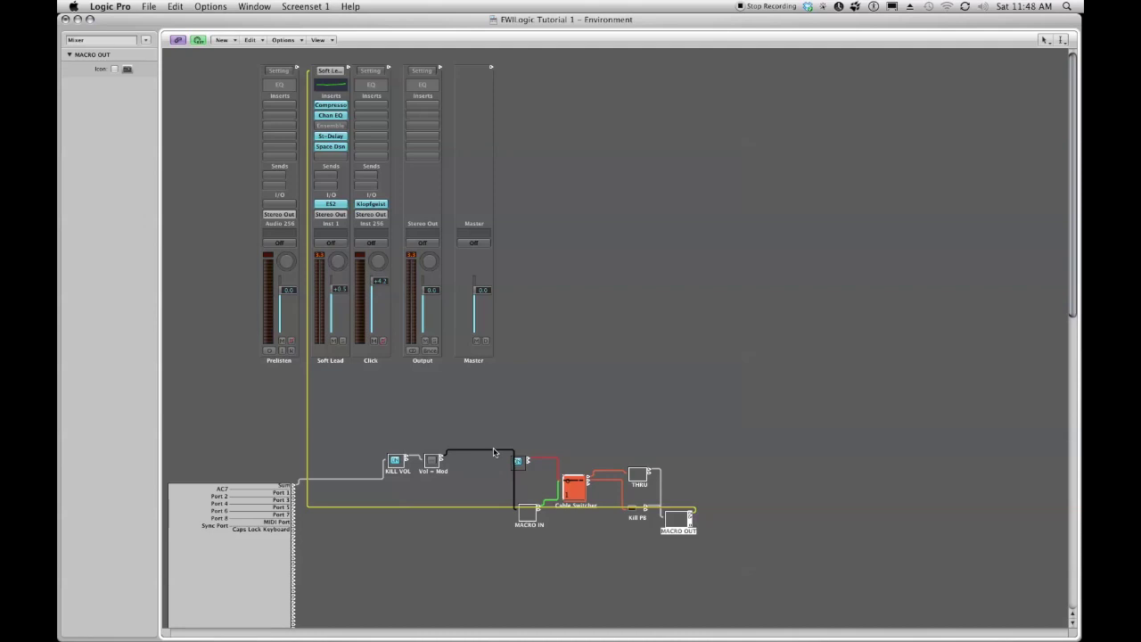
- Remove the Soft Lead to MACRO OUT cable and connect THRU's output to Kill PB
key("Delete")
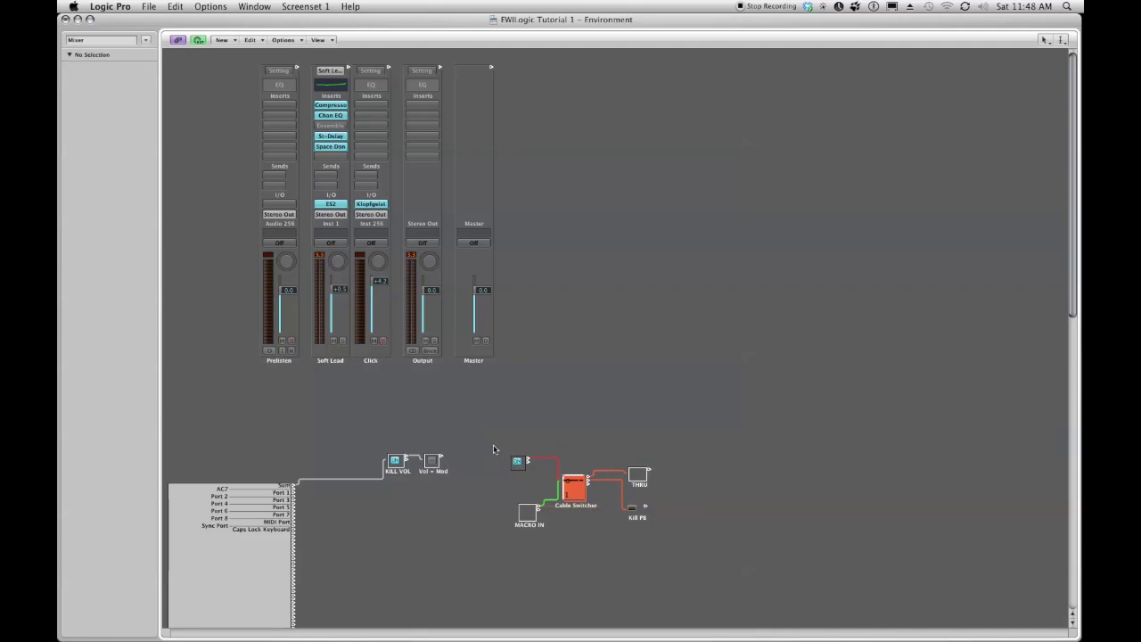
key("super+z")
left_click(496, 415)
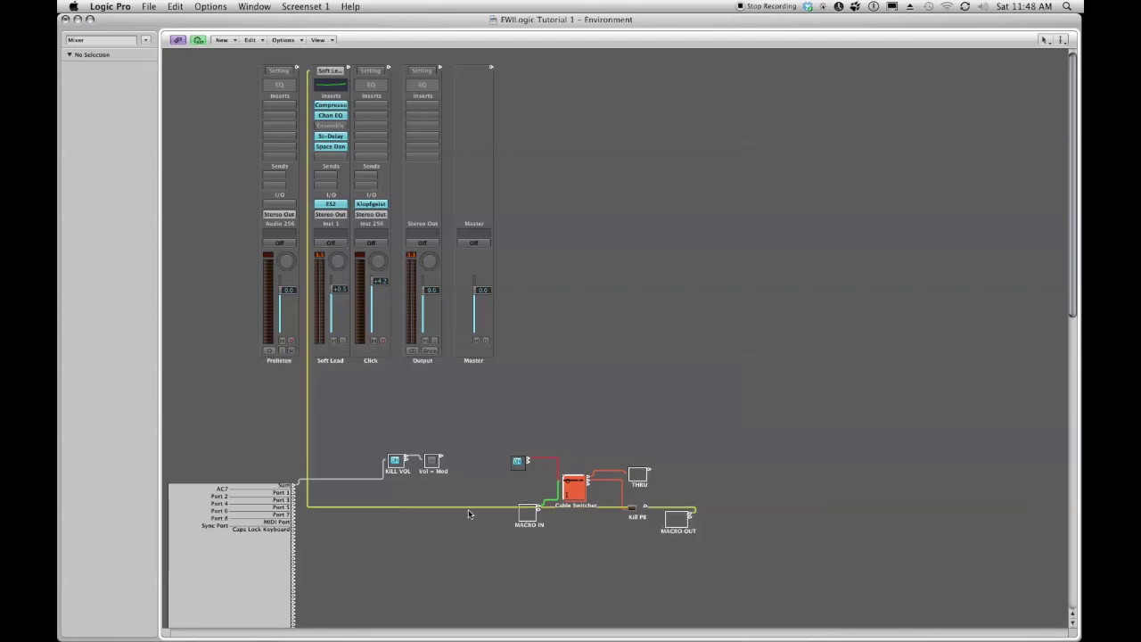
left_click(459, 507)
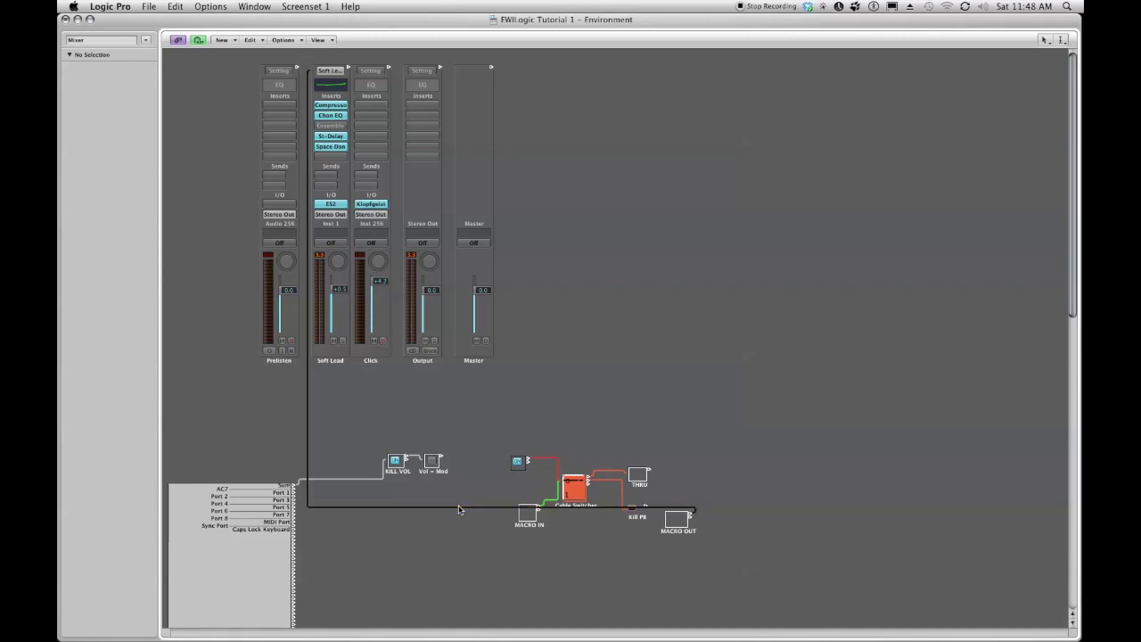
key("Delete")
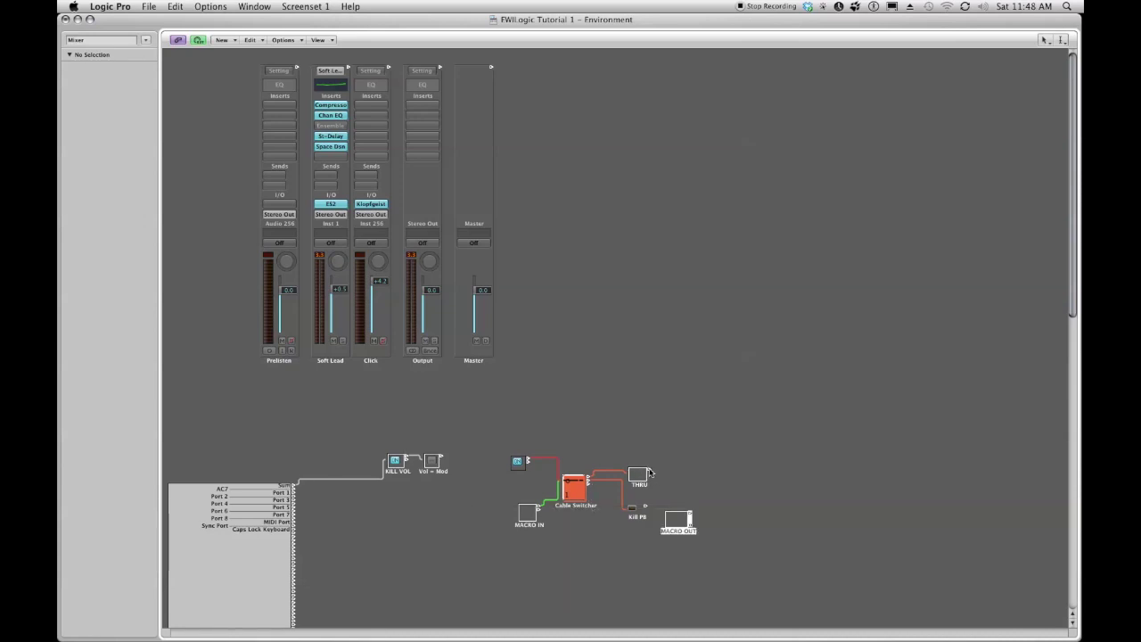
left_click_drag(650, 472, 660, 513)
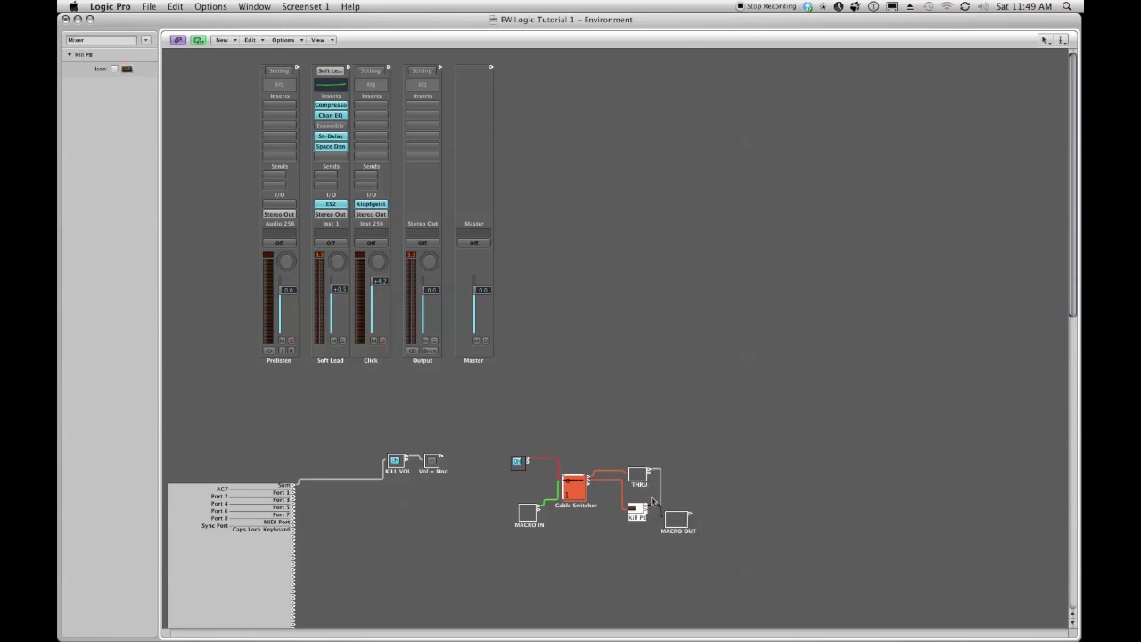
- Select the Cable Switcher, THRU, Kill PB and MACRO IN/OUT objects together
left_click(466, 428)
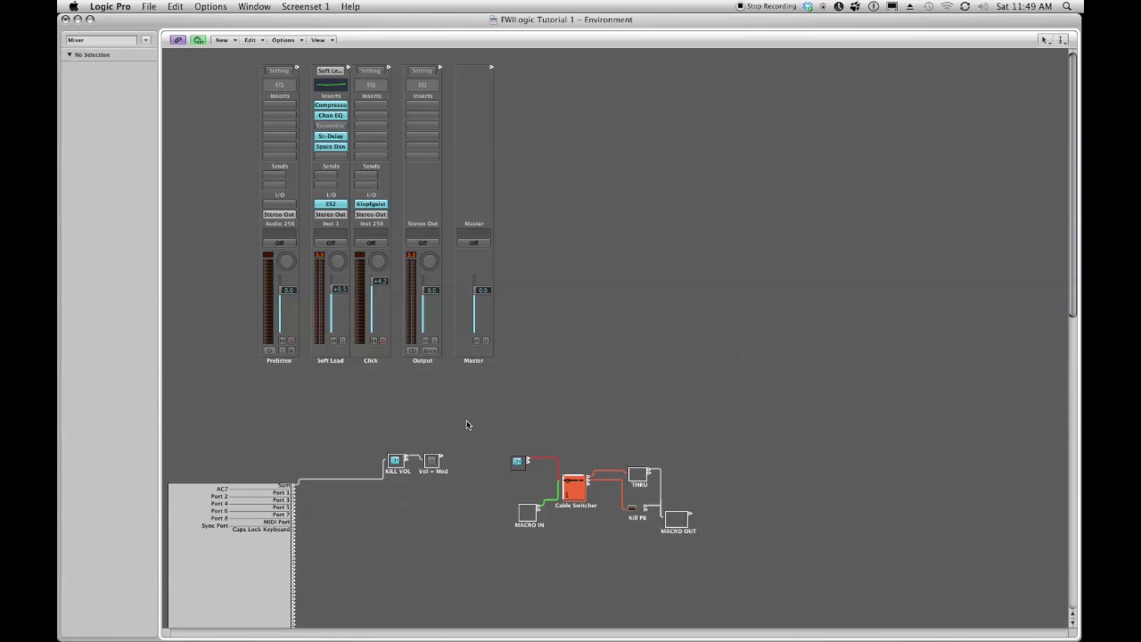
left_click_drag(492, 416, 742, 615)
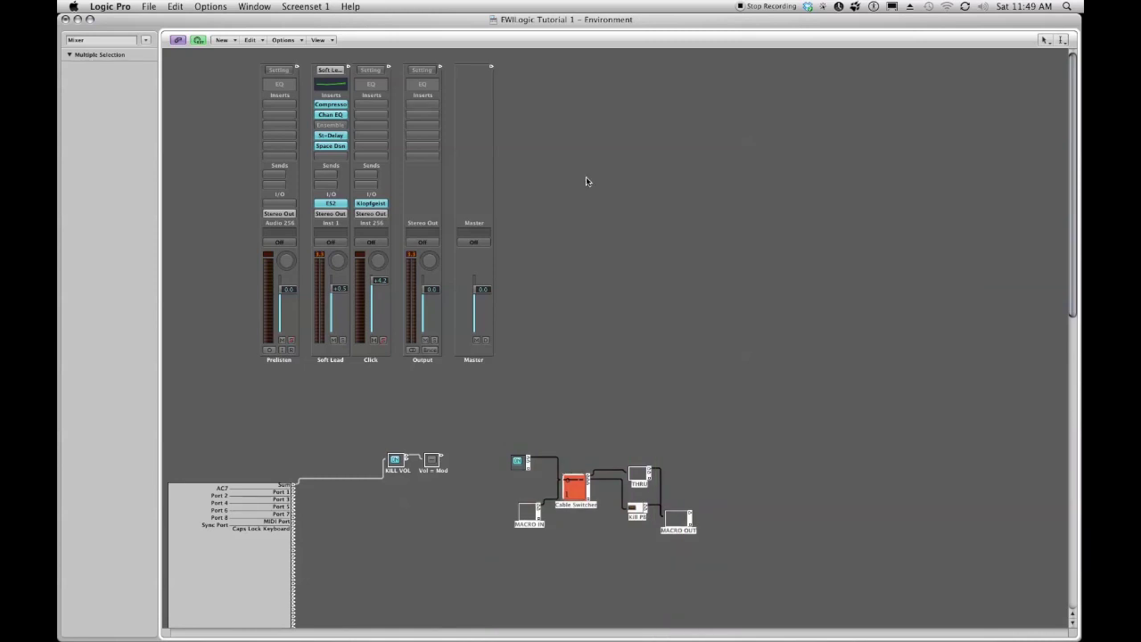
left_click(222, 41)
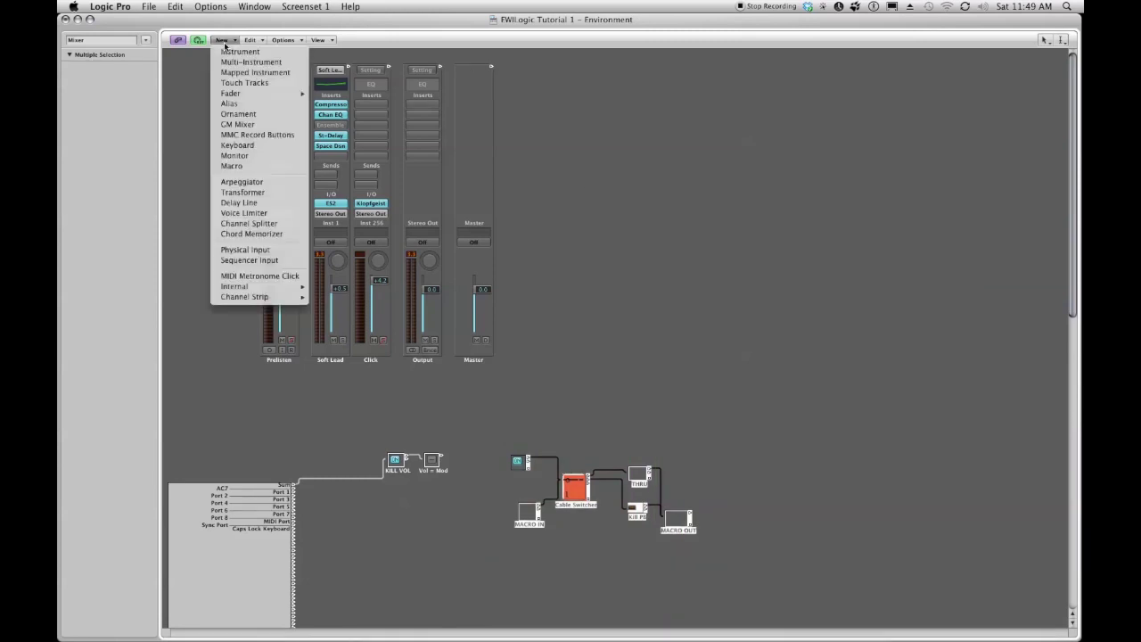
- Pack the selected objects into a macro, shrink it to an icon and name it Kill PB
left_click(229, 166)
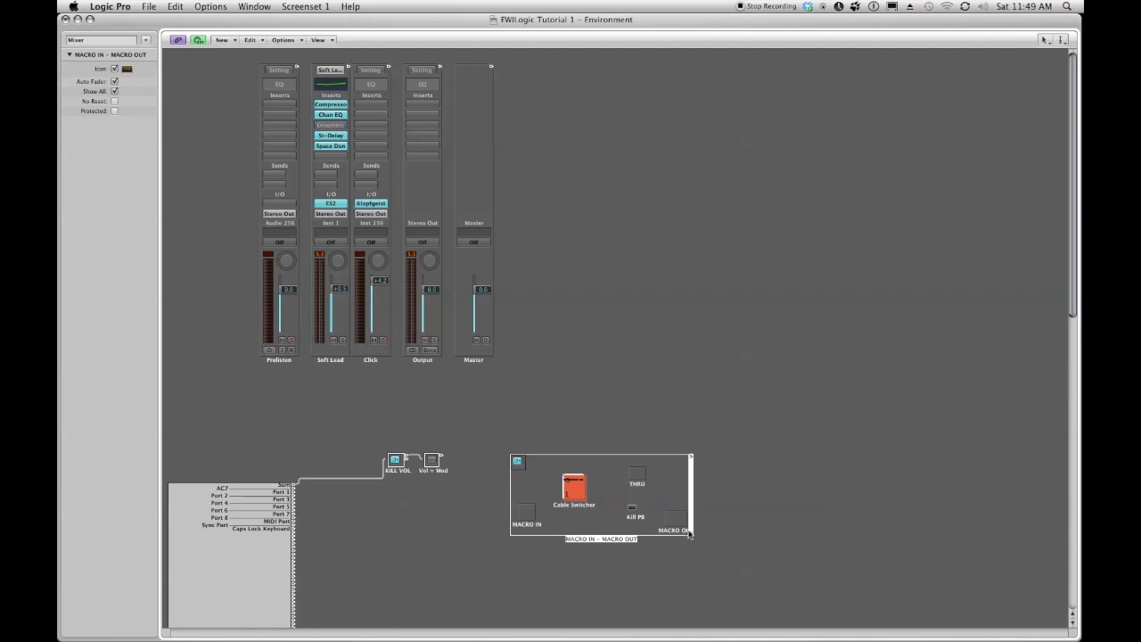
left_click_drag(688, 533, 654, 519)
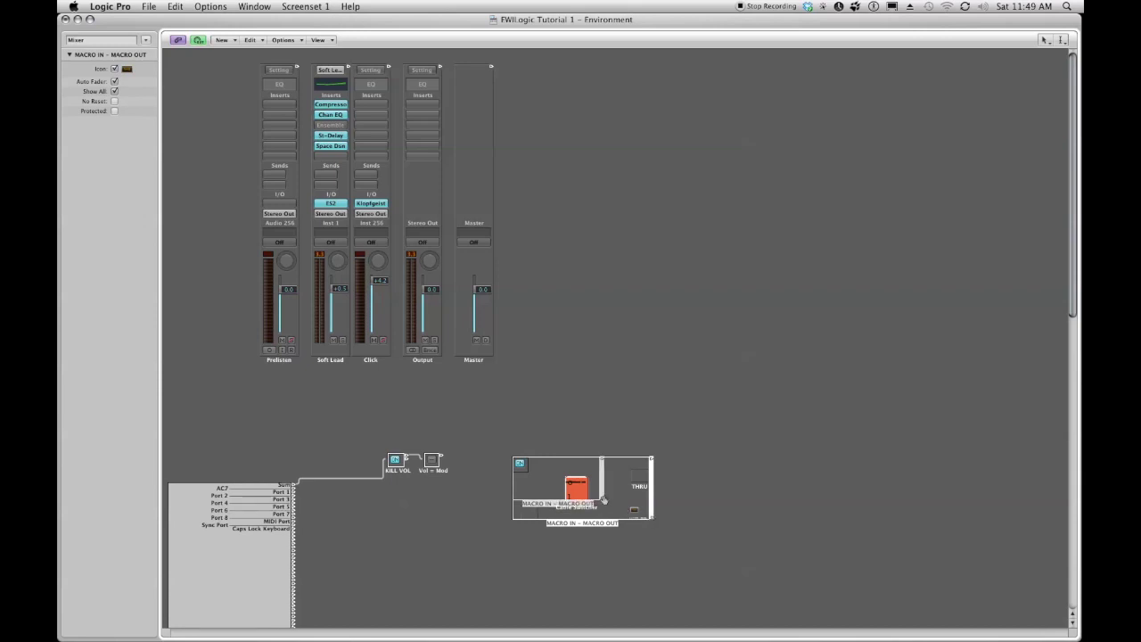
left_click_drag(603, 499, 524, 475)
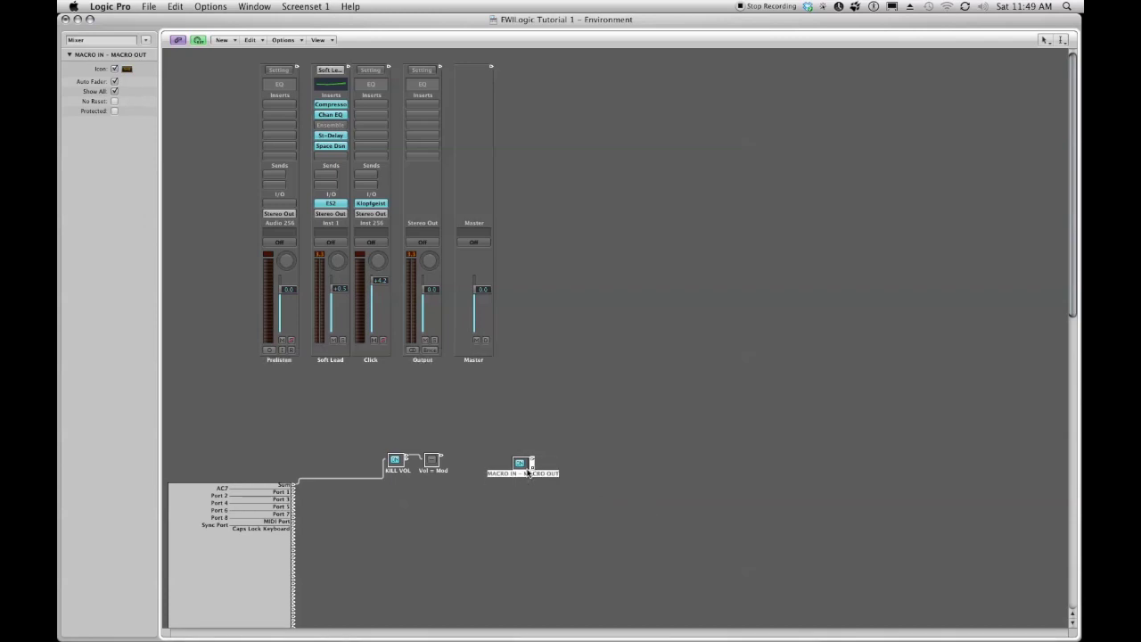
double_click(531, 472)
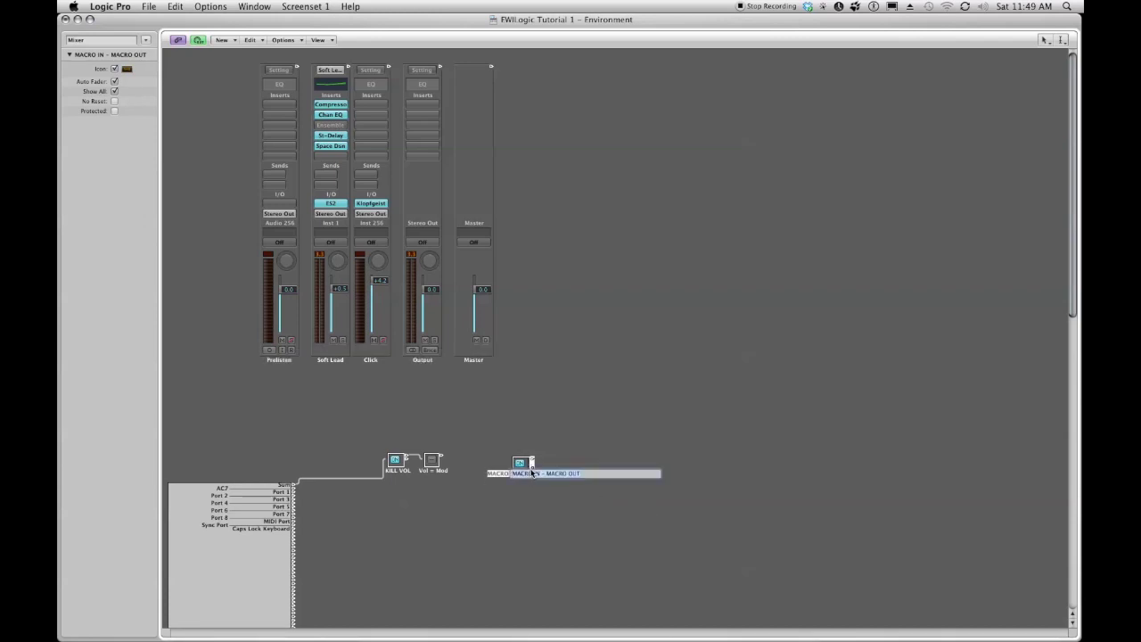
type("V")
key("Return")
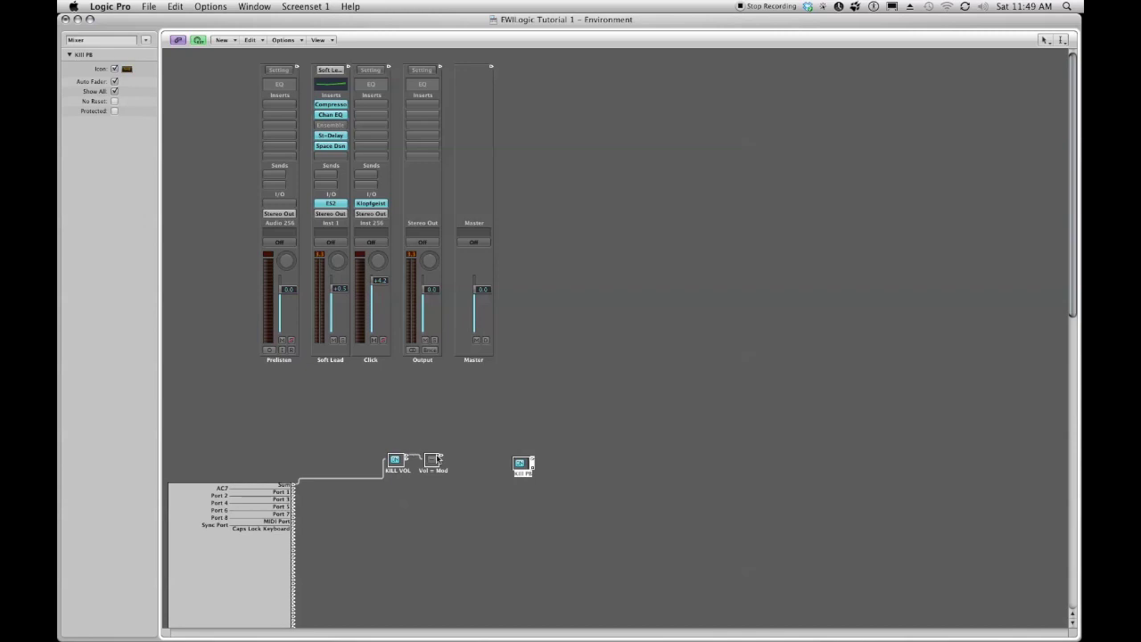
- Cable Vol = Mod's output into Kill PB and place Kill PB beside Vol = Mod
left_click_drag(440, 456, 330, 357)
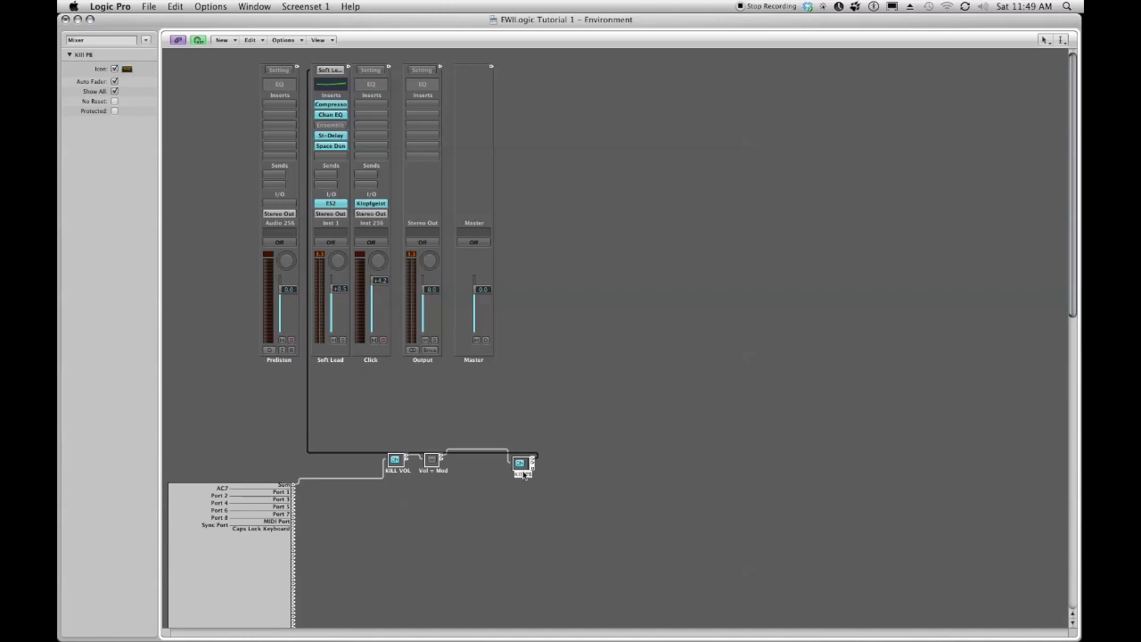
left_click_drag(524, 464, 467, 467)
left_click(466, 499)
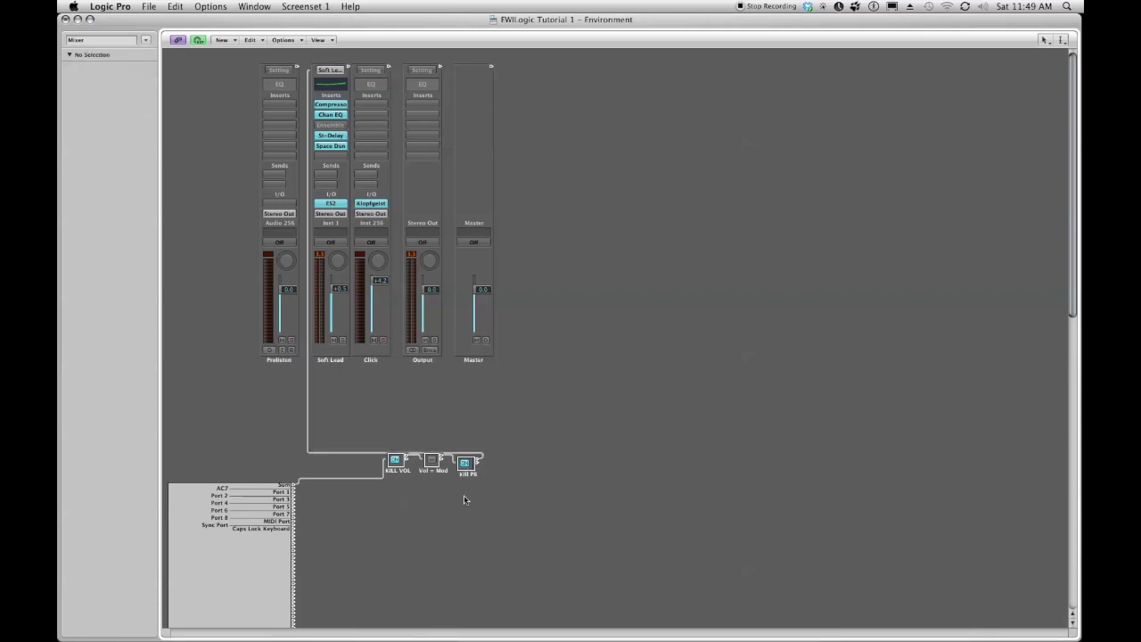
- Switch the Kill PB macro off
left_click(464, 463)
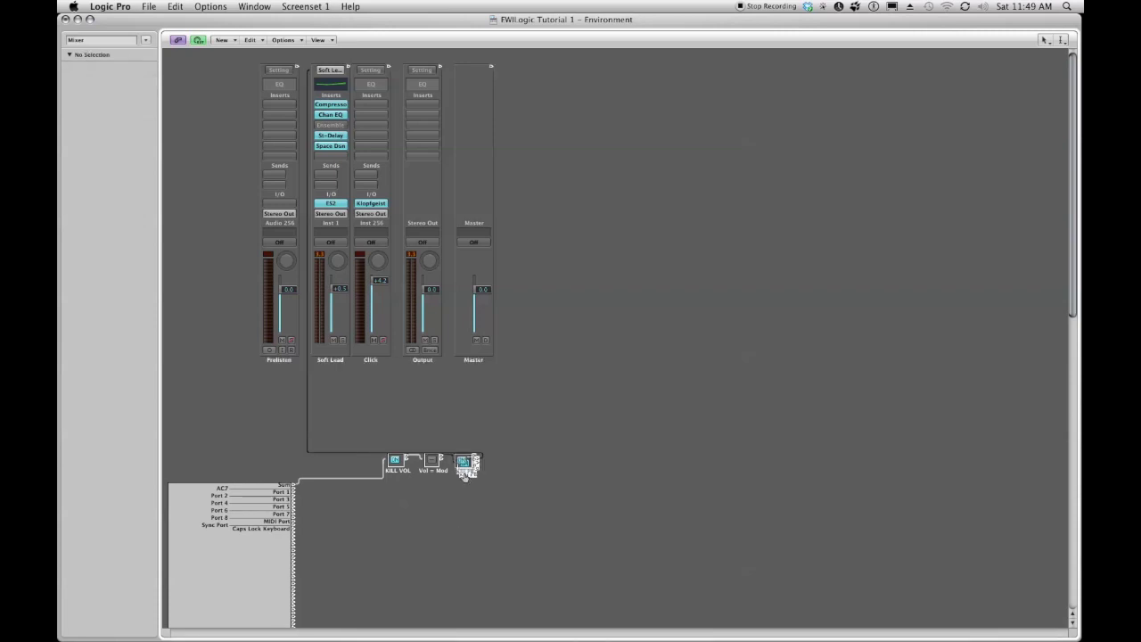
left_click(469, 487)
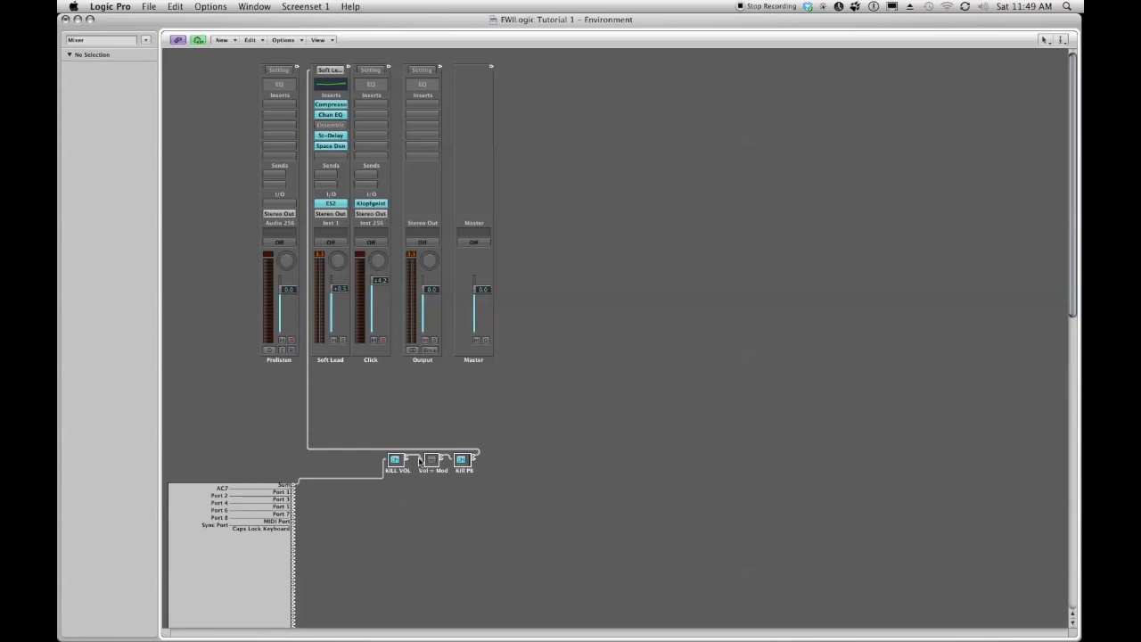
left_click(464, 460)
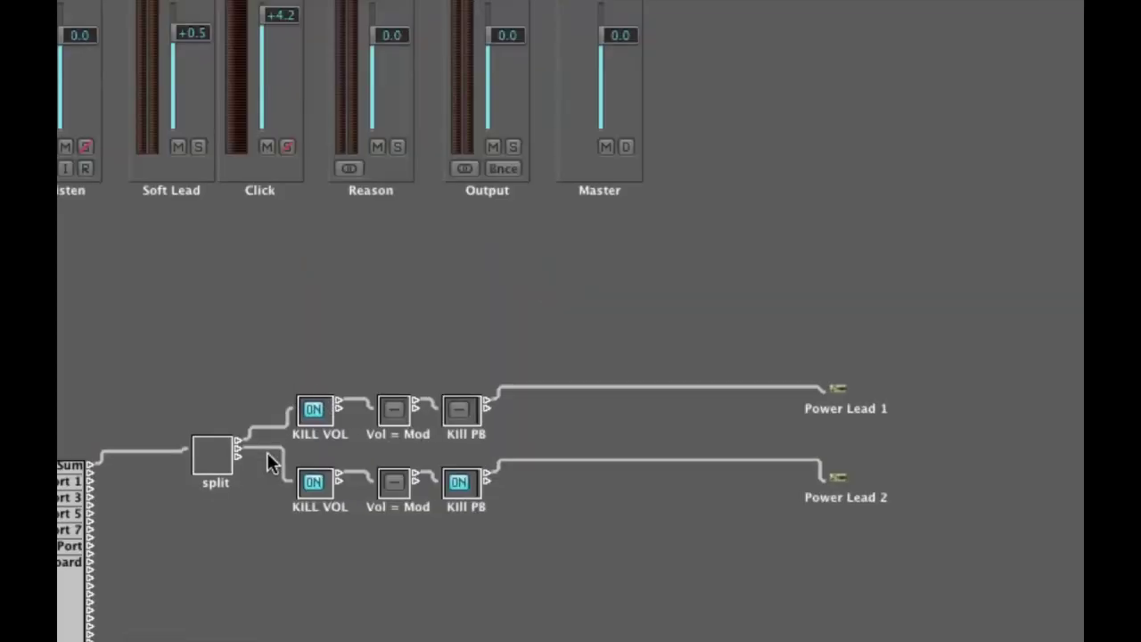
left_click_drag(266, 452, 461, 515)
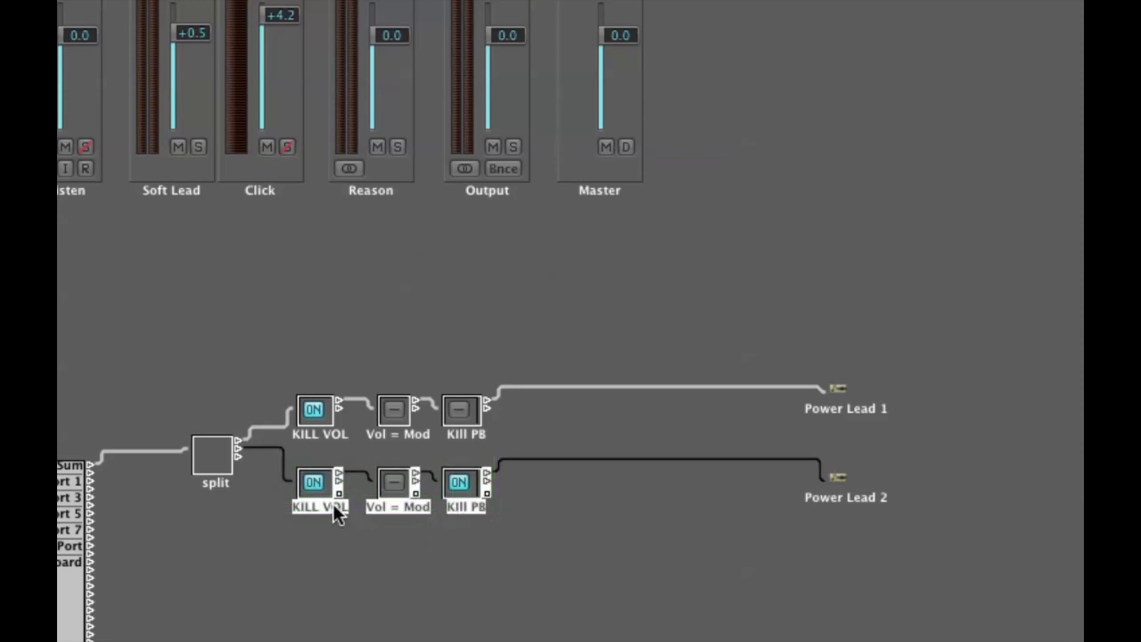
left_click_drag(337, 513, 332, 584)
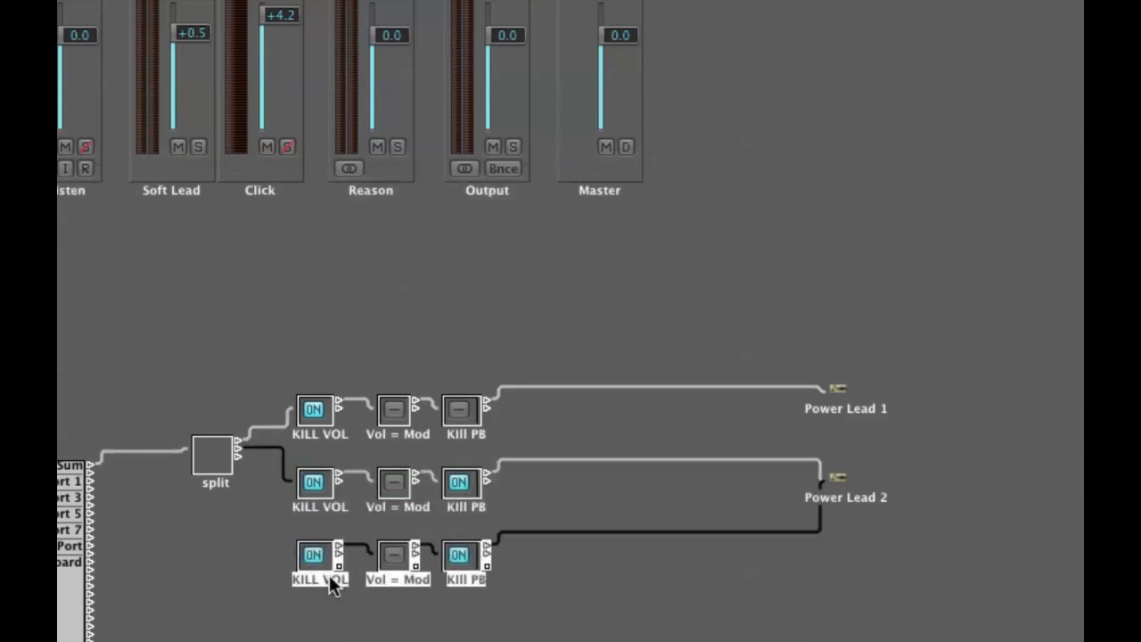
left_click(538, 512)
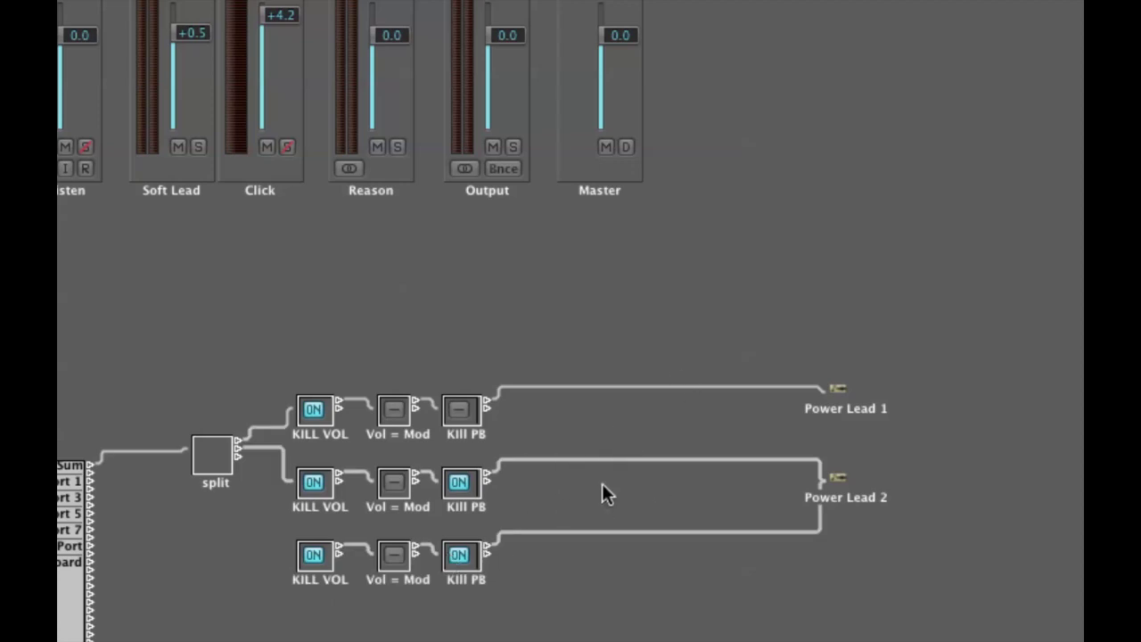
left_click_drag(264, 524, 525, 565)
key("Delete")
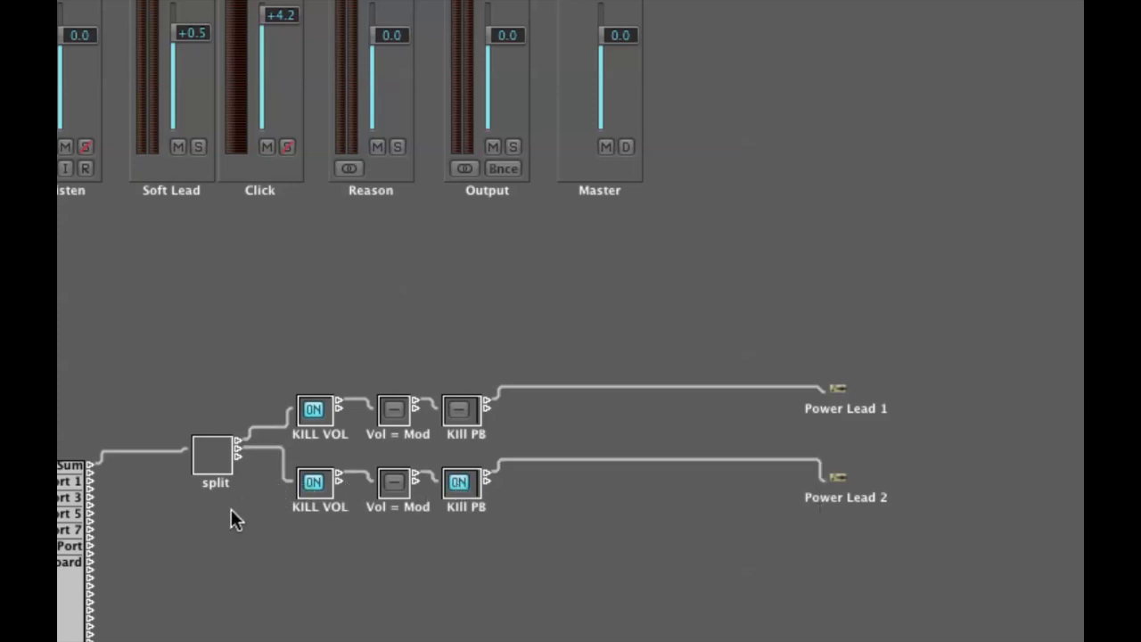
- Align the port list and split with both KILL VOL chains, then delete split's cable to the lower chain
left_click_drag(66, 471, 132, 438)
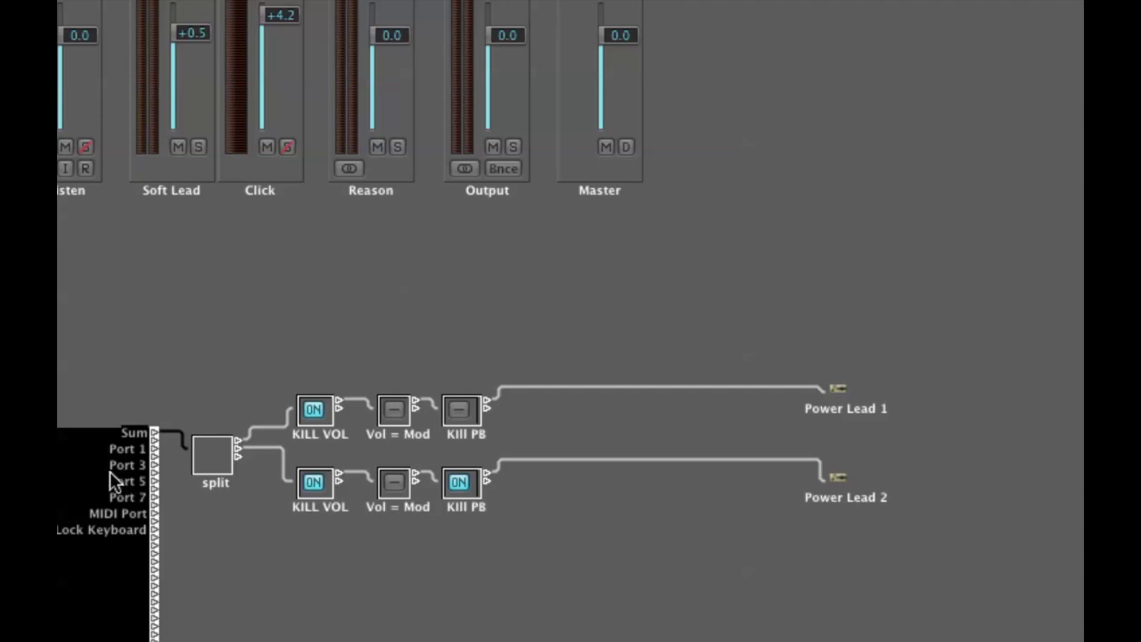
left_click_drag(214, 489, 223, 475)
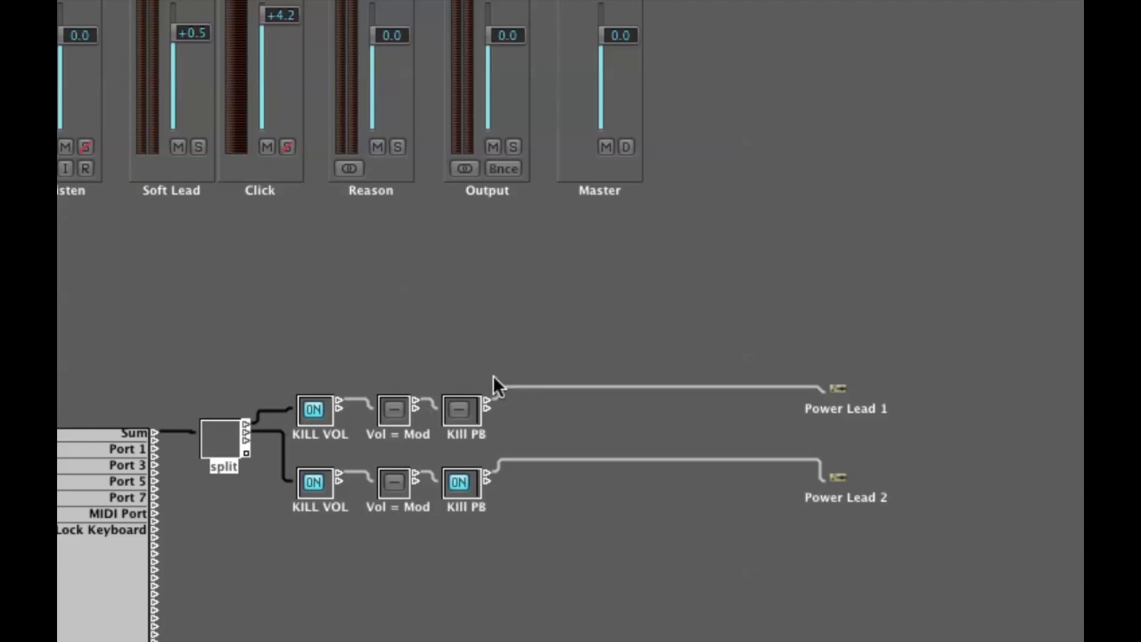
left_click_drag(521, 419, 316, 438)
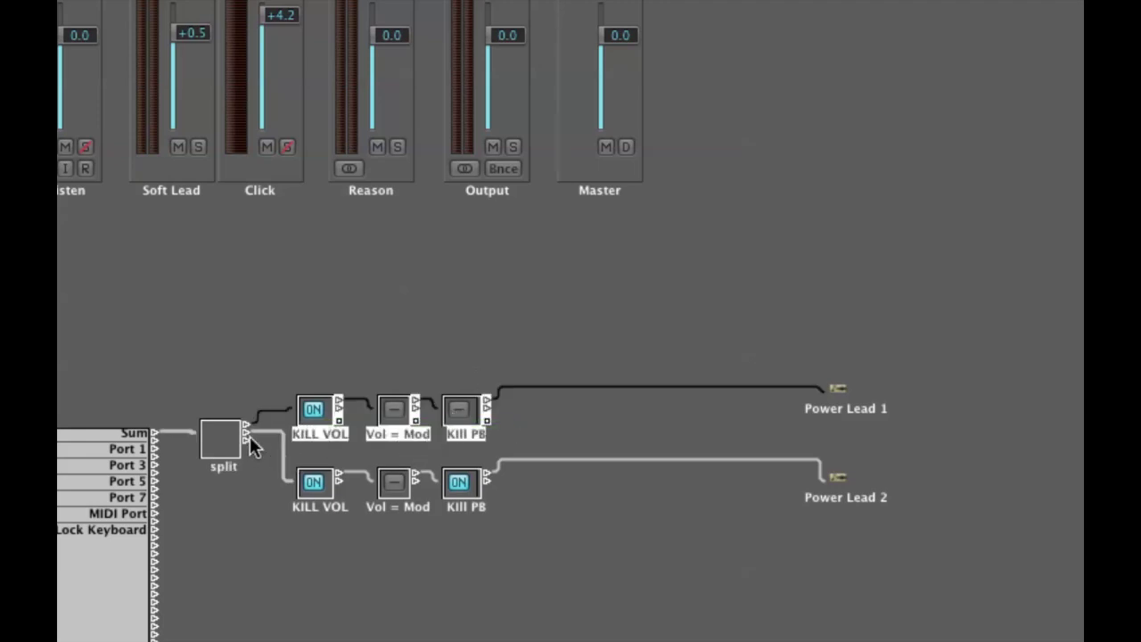
left_click_drag(261, 481, 465, 488)
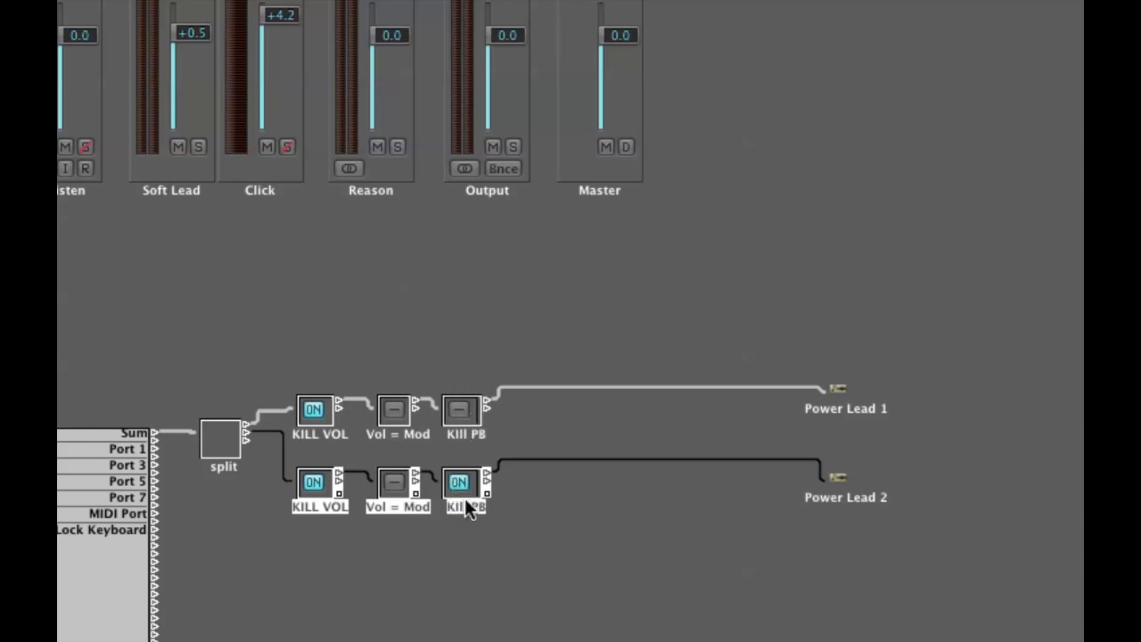
left_click(272, 436)
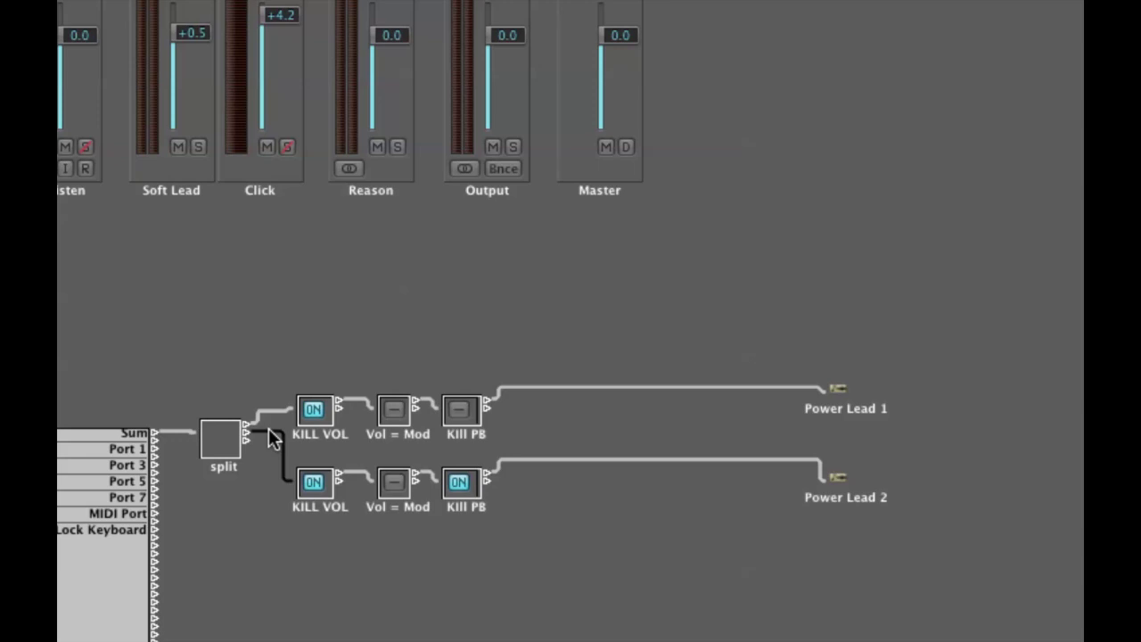
key("BackSpace")
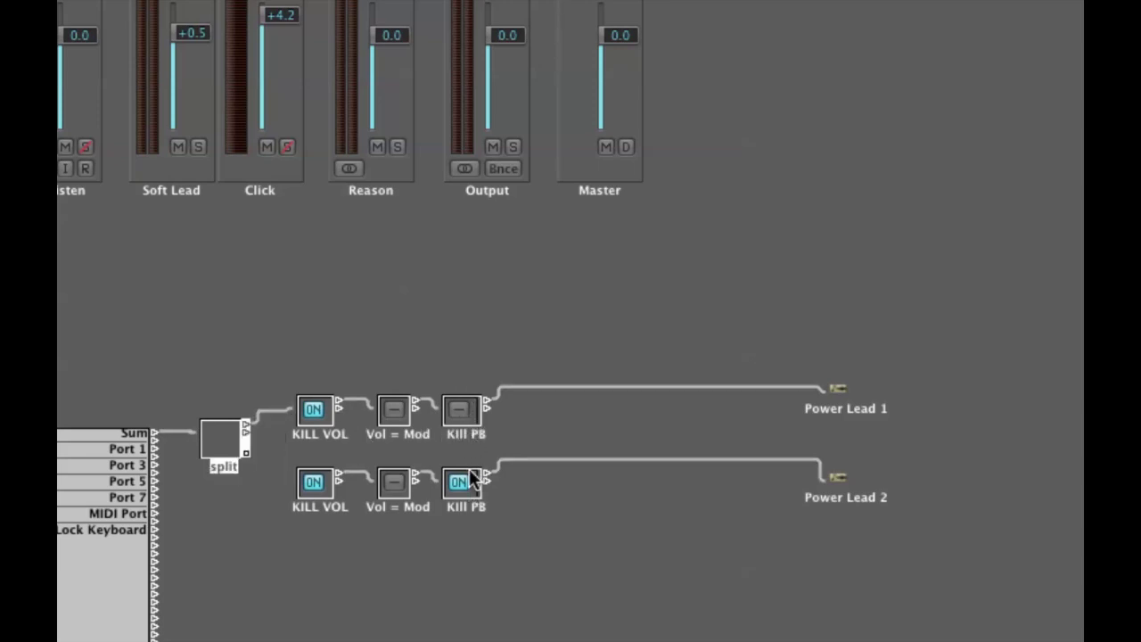
- Select Power Lead 1, Power Lead 2, then Power Lead 1 again while auditioning
left_click(836, 391)
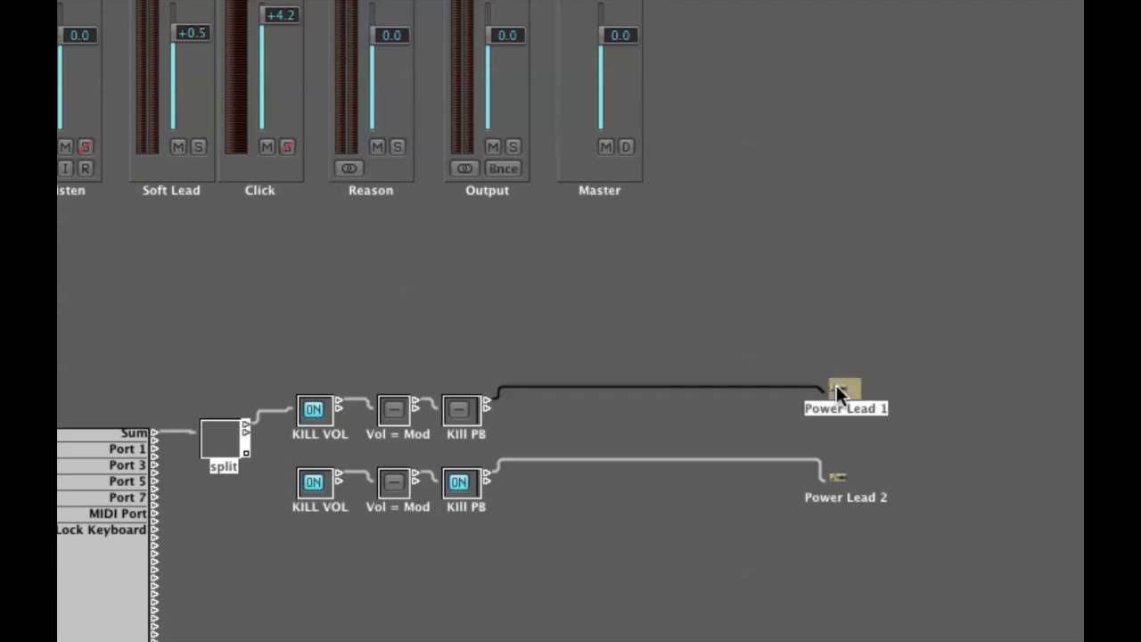
left_click(836, 479)
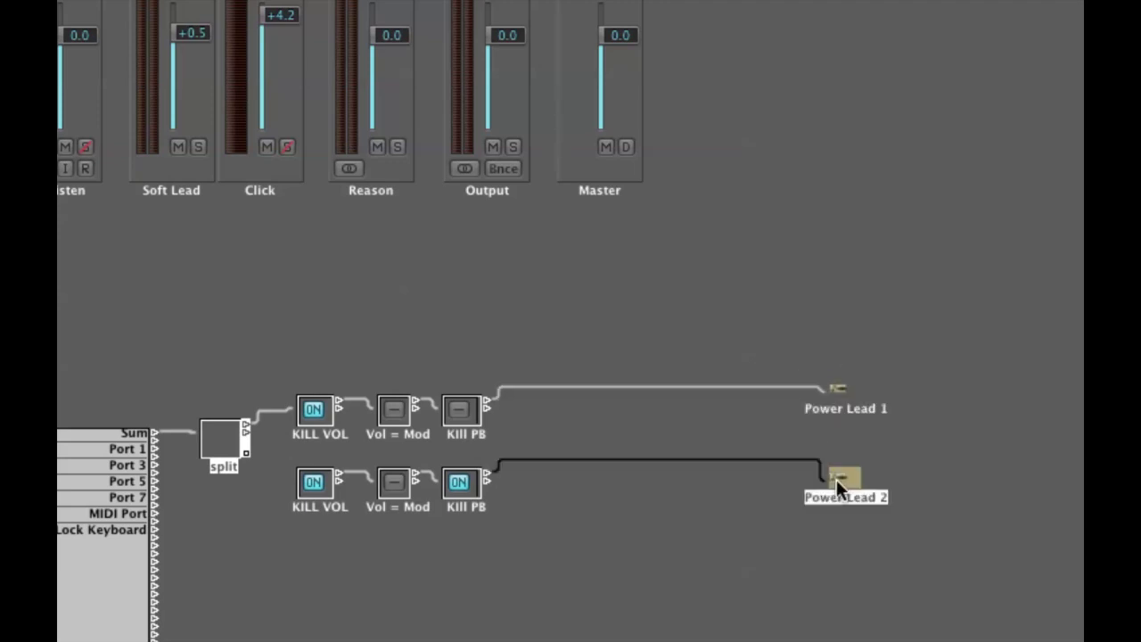
left_click(834, 392)
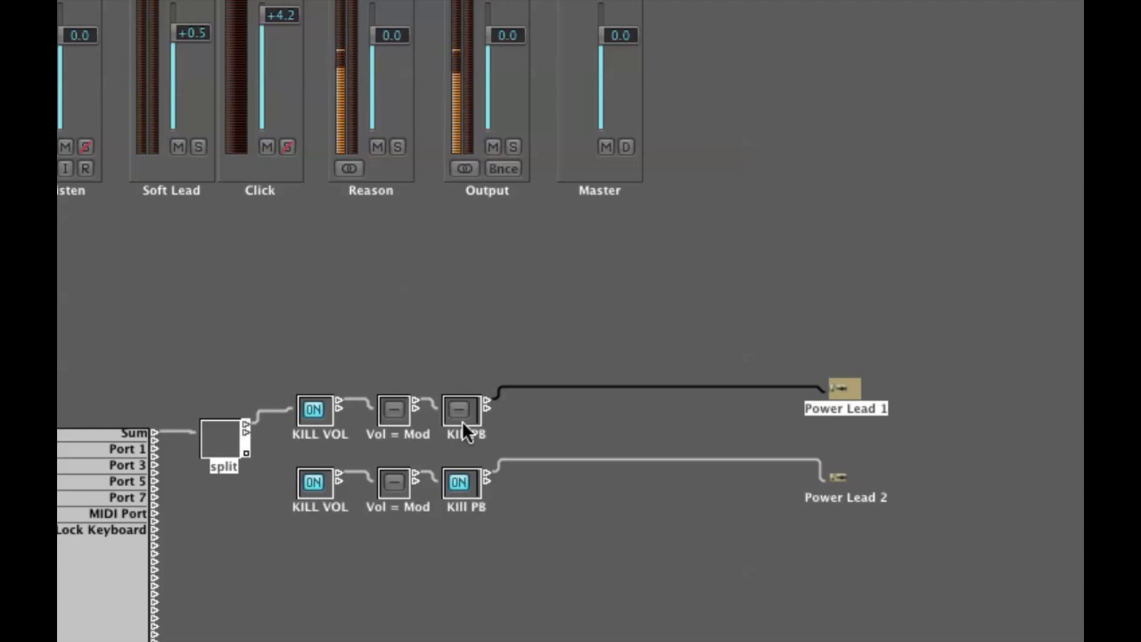
- Cable split's outlet back into the lower KILL VOL object
left_click_drag(246, 436, 312, 482)
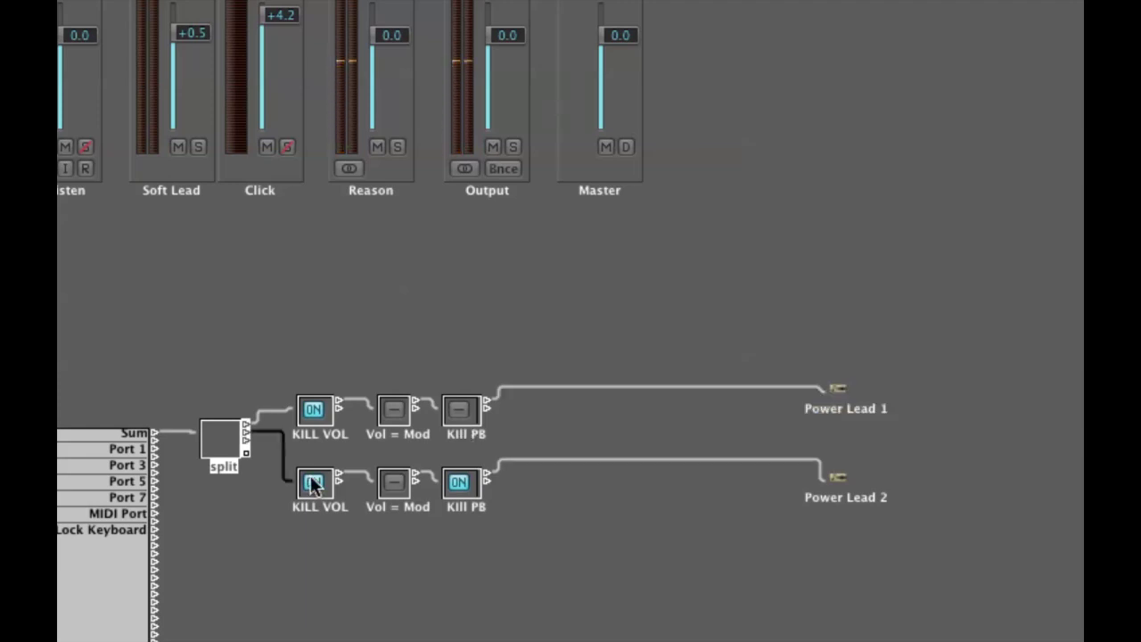